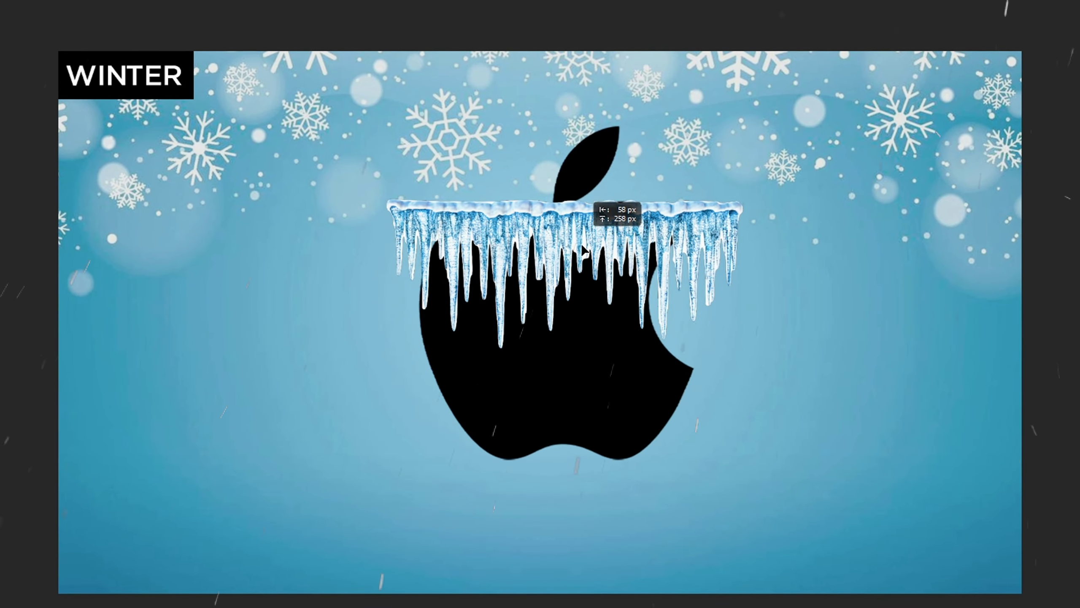
# - Drag the icicle layer down so the icicles hang over the top of the black apple
pyautogui.moveTo(584, 250); pyautogui.dragTo(587, 300)
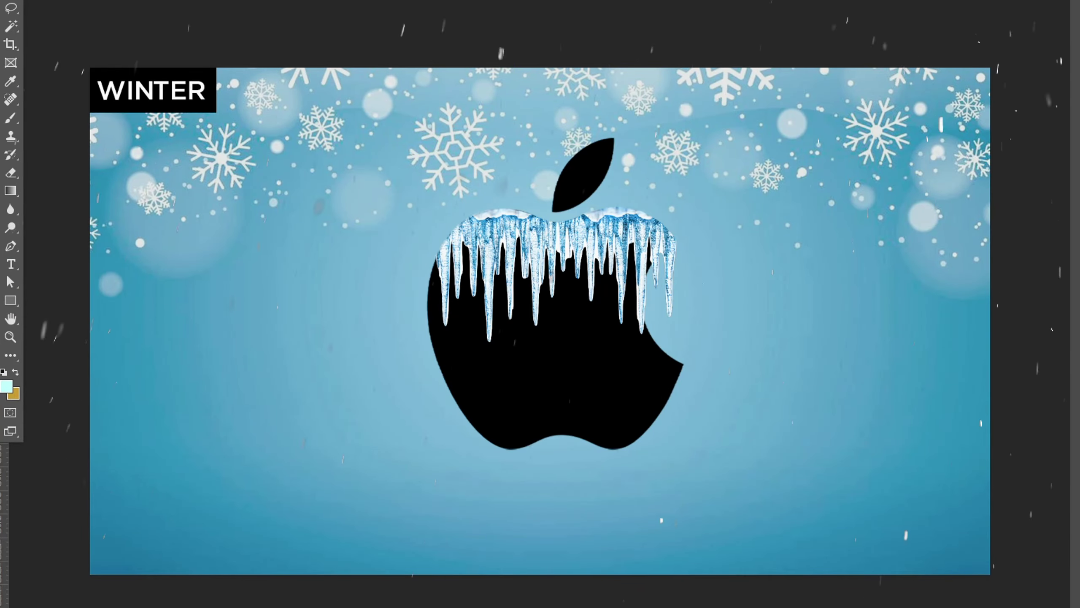
# - Give the winter apple a light blue Blues-preset gradient overlay and a drop shadow
pyautogui.click(818, 368)
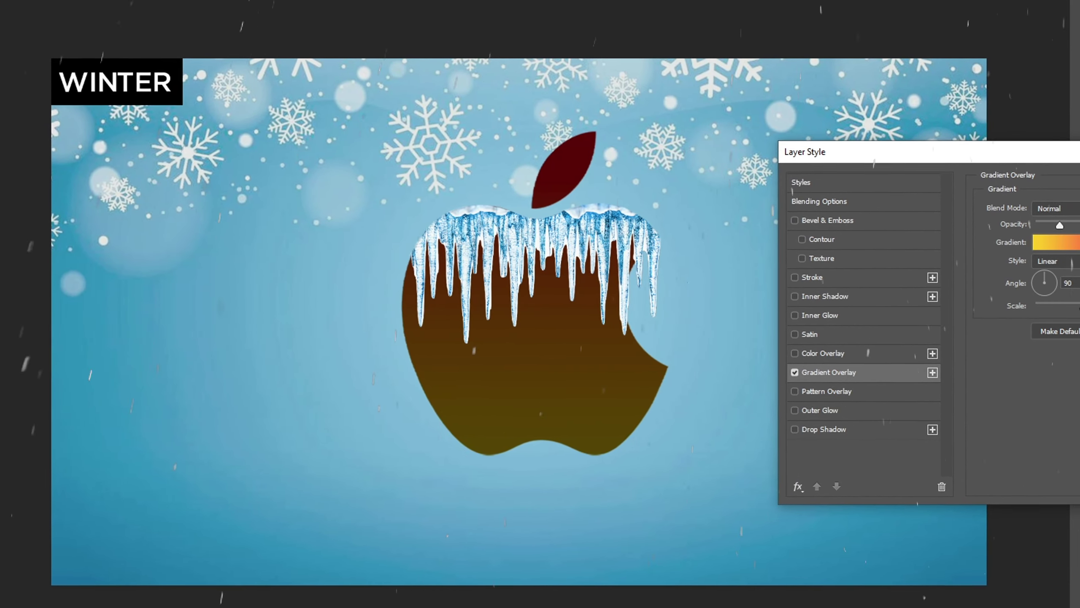
pyautogui.click(1055, 242)
pyautogui.click(1002, 111)
pyautogui.click(1050, 170)
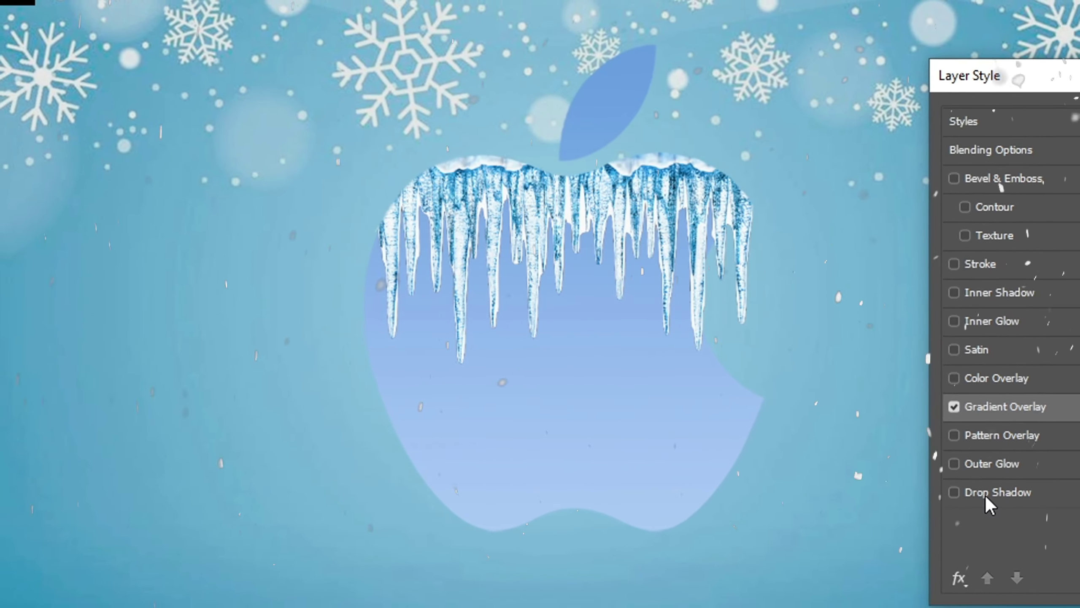
pyautogui.click(986, 494)
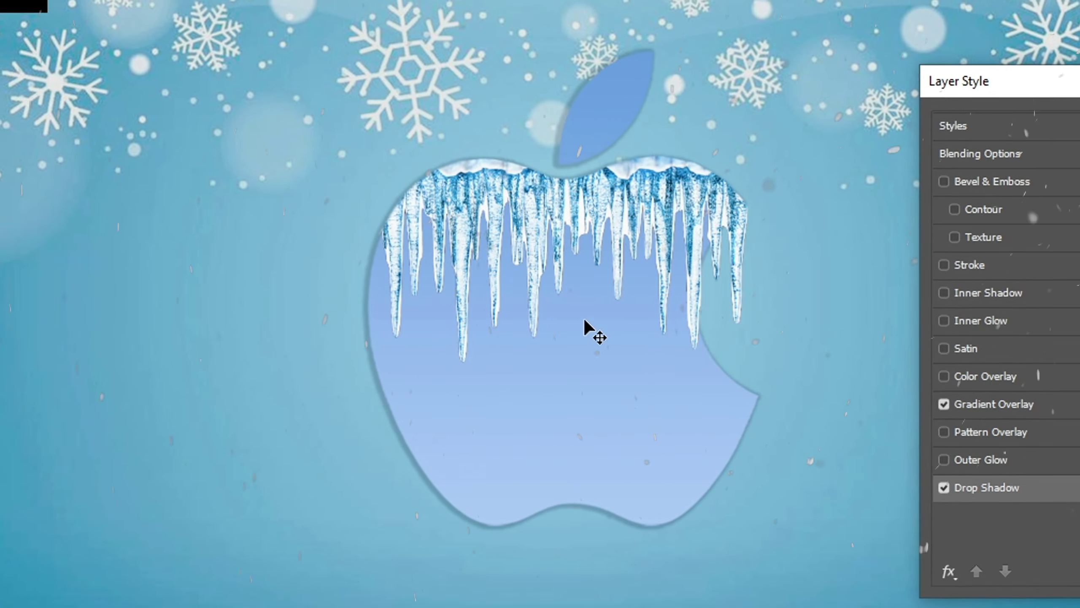
pyautogui.press('Return')
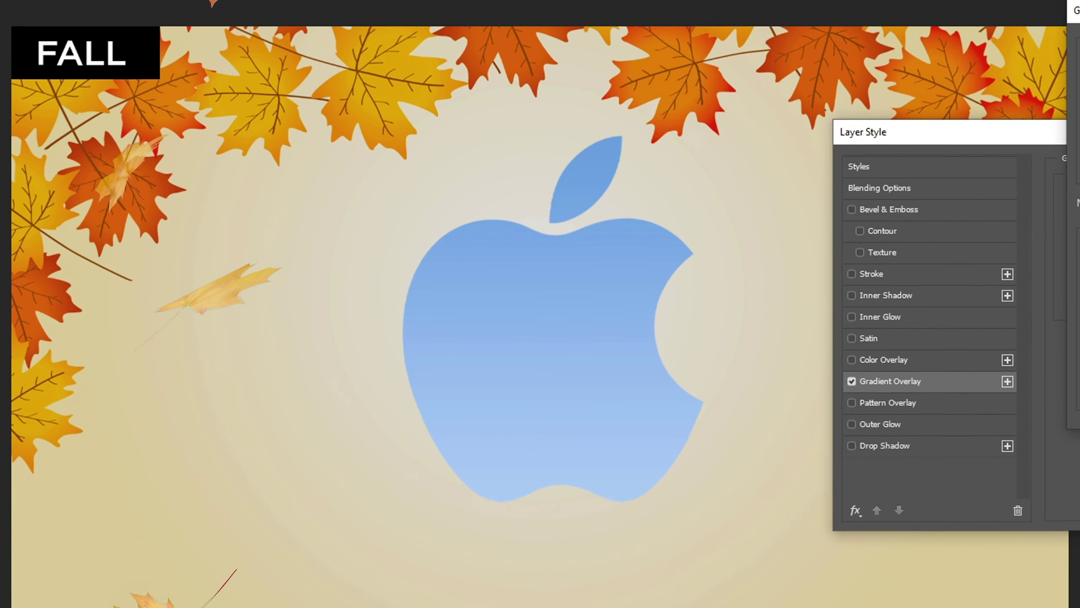
# - Apply the orange-yellow gradient overlay and a drop shadow to the fall apple
pyautogui.press('Return')
pyautogui.click(834, 437)
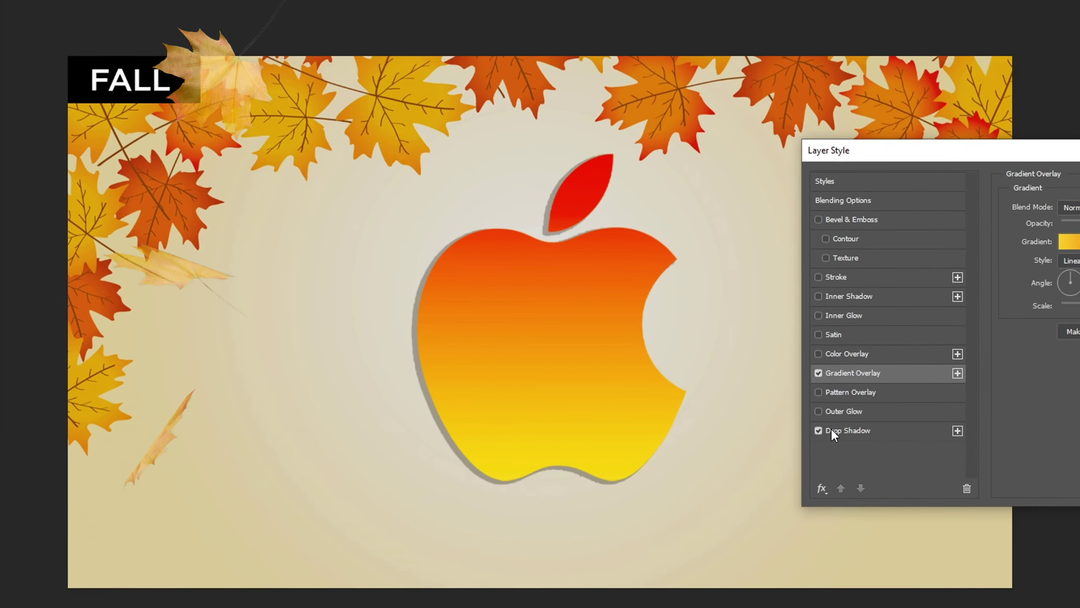
pyautogui.click(869, 438)
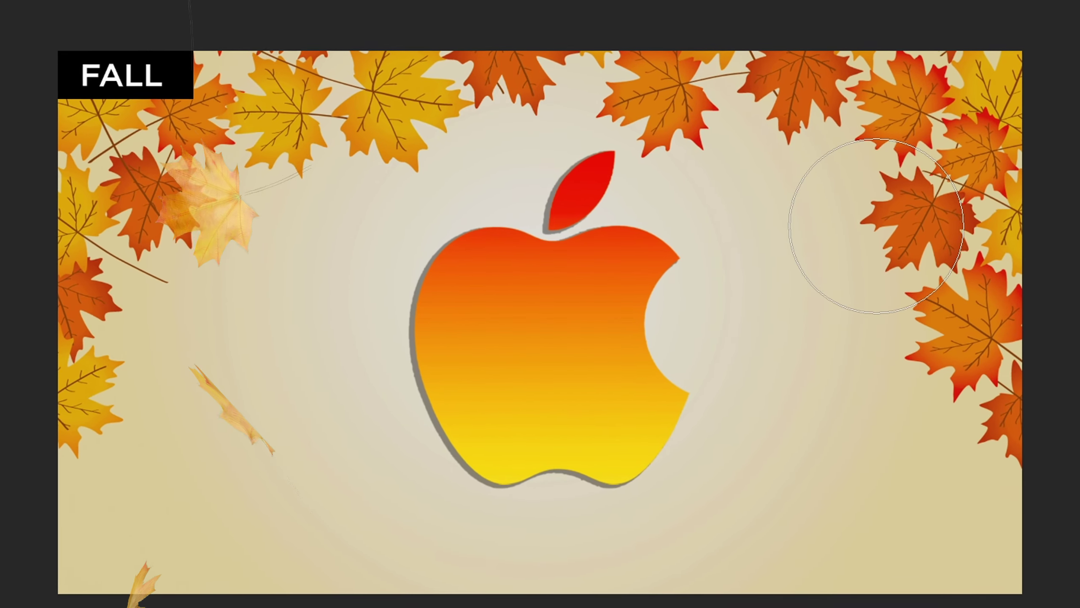
# - Erase the apple's leaf with a large brush and copy an autumn leaf image from Google Images
pyautogui.keyDown('alt'); pyautogui.rightClick(657, 133); pyautogui.keyUp('alt')
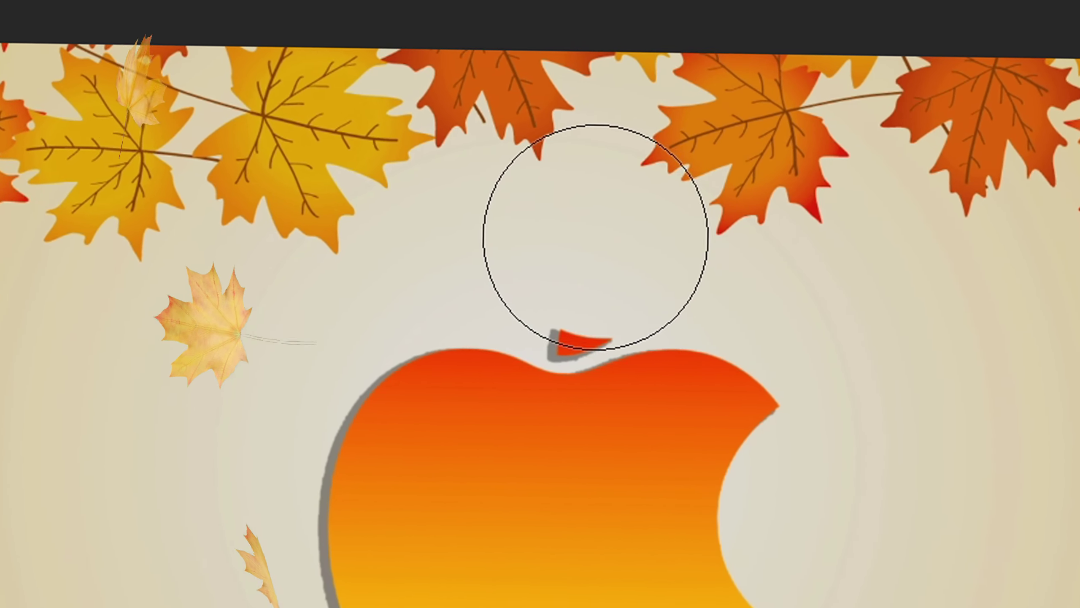
pyautogui.keyDown('alt'); pyautogui.rightClick(572, 257); pyautogui.keyUp('alt')
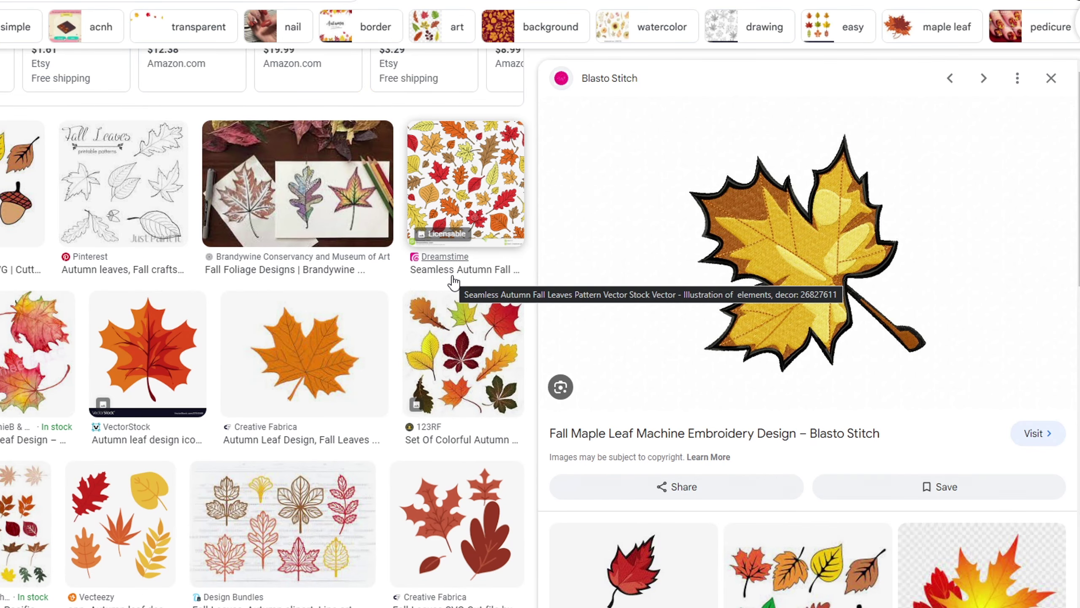
pyautogui.press('Right')
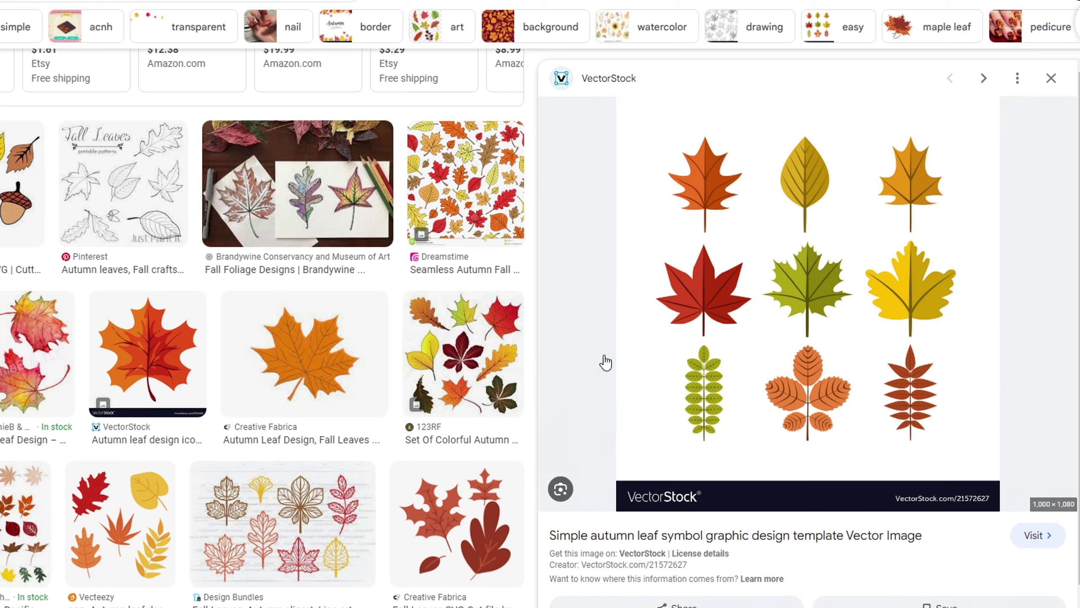
pyautogui.rightClick(753, 326)
pyautogui.click(799, 511)
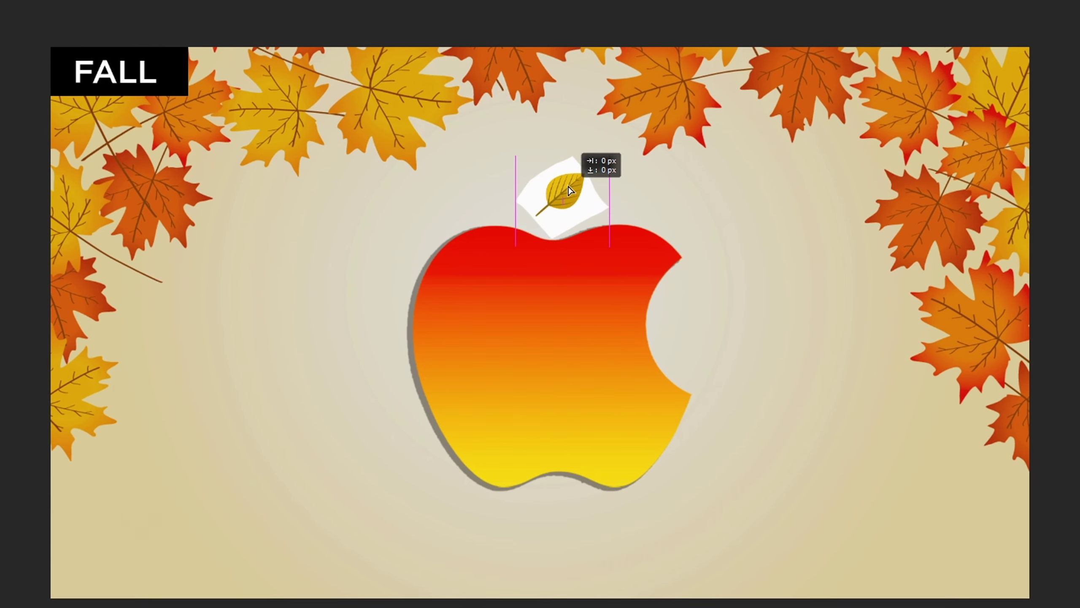
# - Position the pasted autumn leaf above the fall apple as its stem, then move both down
pyautogui.moveTo(570, 191); pyautogui.dragTo(570, 191)
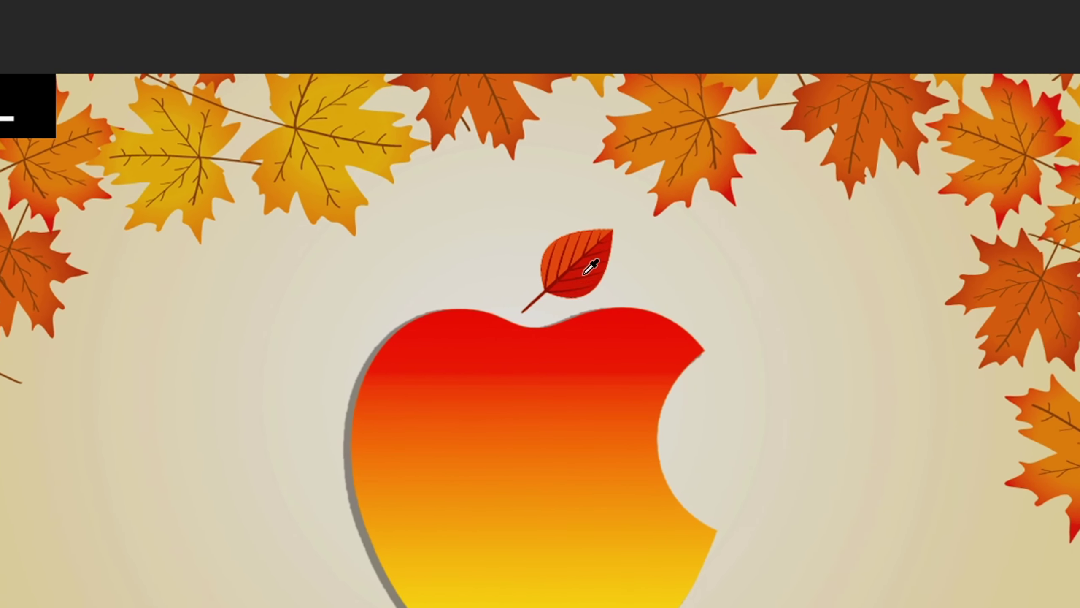
pyautogui.moveTo(708, 342); pyautogui.dragTo(705, 369)
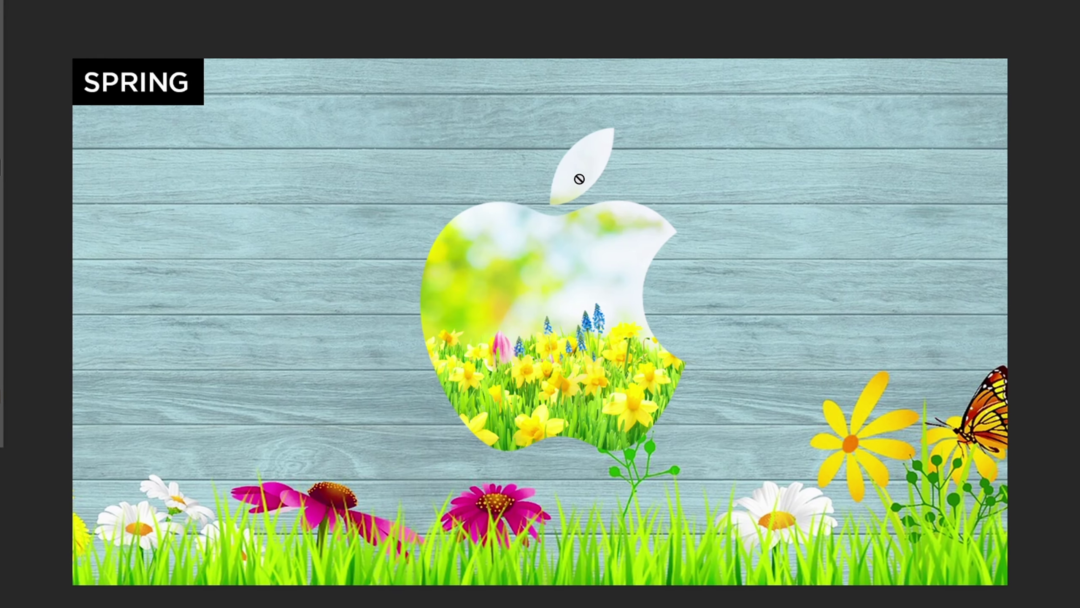
# - Rasterize the meadow layer and paint over the apple's blurry top with a much larger brush
pyautogui.click(711, 208)
pyautogui.moveTo(564, 135); pyautogui.dragTo(549, 137)
pyautogui.moveTo(610, 120)
pyautogui.mouseDown()
pyautogui.moveTo(455, 123)
pyautogui.moveTo(627, 145)
pyautogui.moveTo(375, 135)
pyautogui.mouseUp()
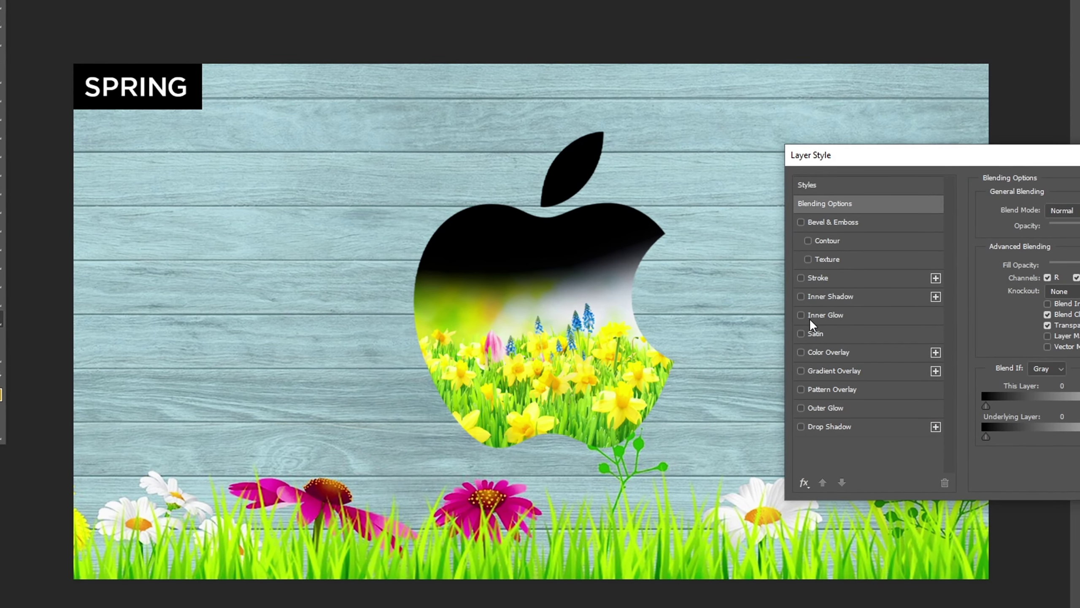
# - Add a gradient overlay and drop shadow to the spring apple and place a blue butterfly above it
pyautogui.click(823, 368)
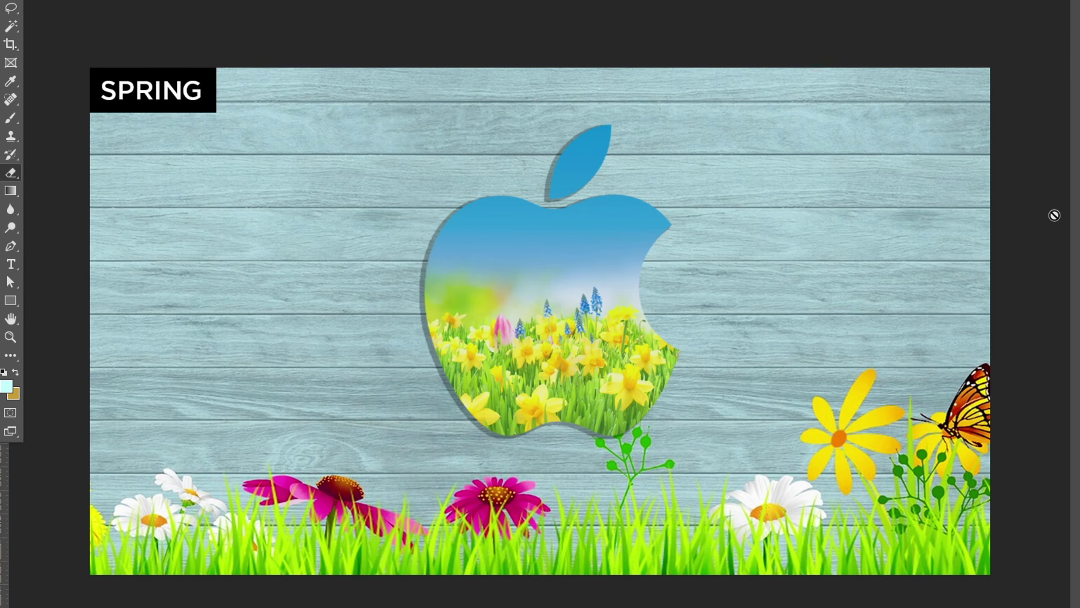
pyautogui.click(652, 211)
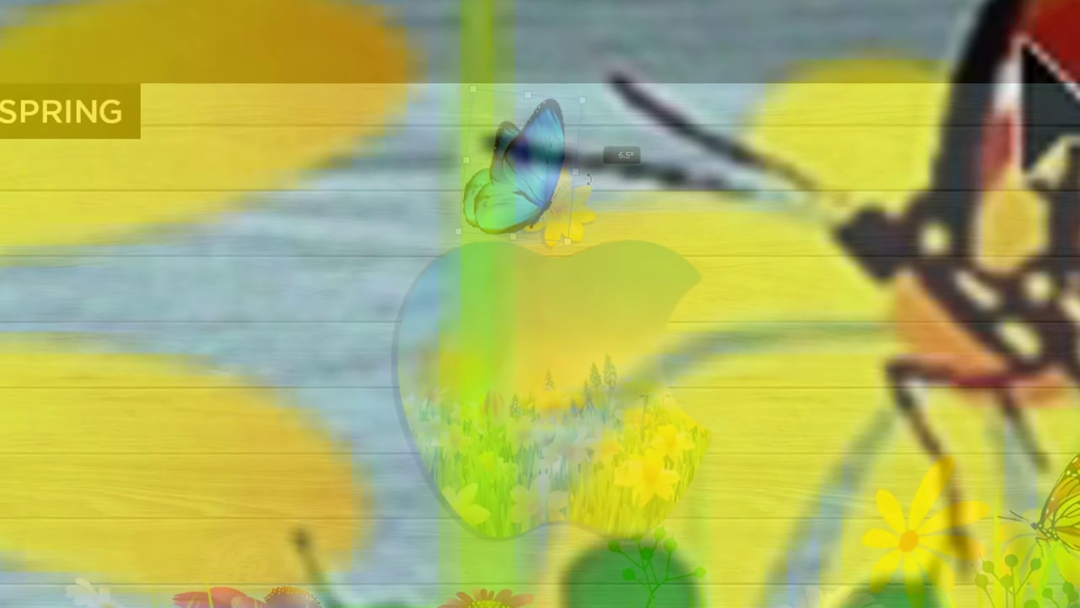
pyautogui.moveTo(500, 222); pyautogui.dragTo(466, 237)
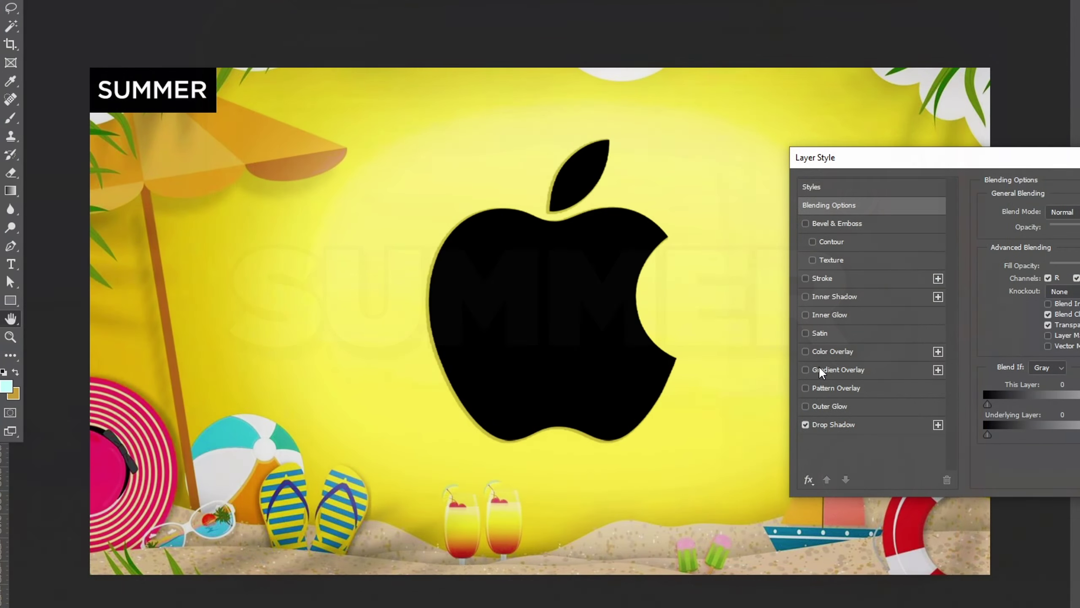
# - Give the summer apple a cyan-to-purple gradient, brush away its leaf, and hide the surfboard's upper part
pyautogui.click(820, 370)
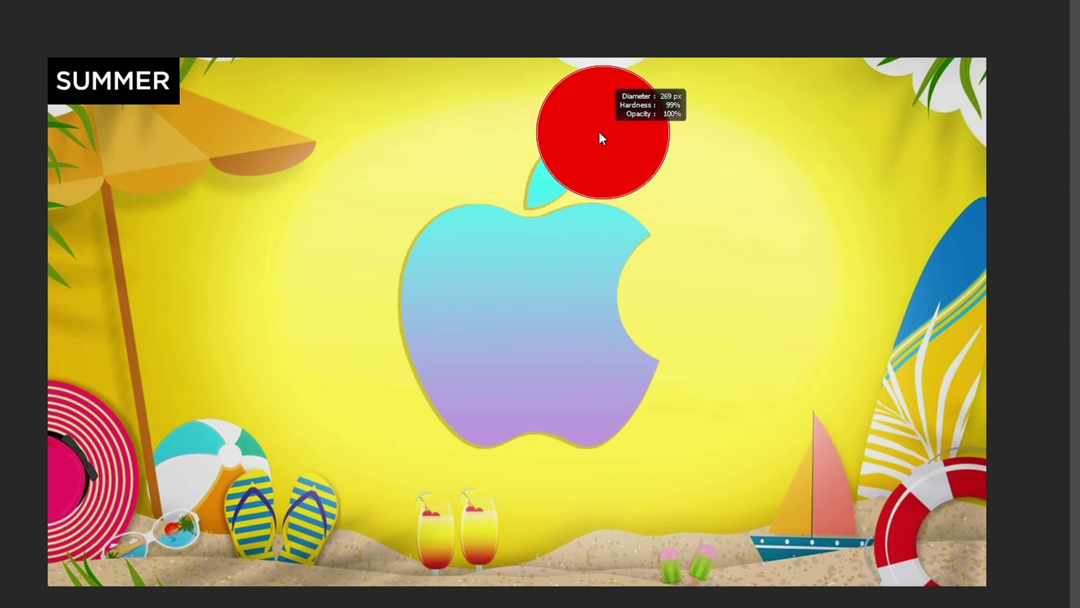
pyautogui.moveTo(602, 139); pyautogui.dragTo(591, 121)
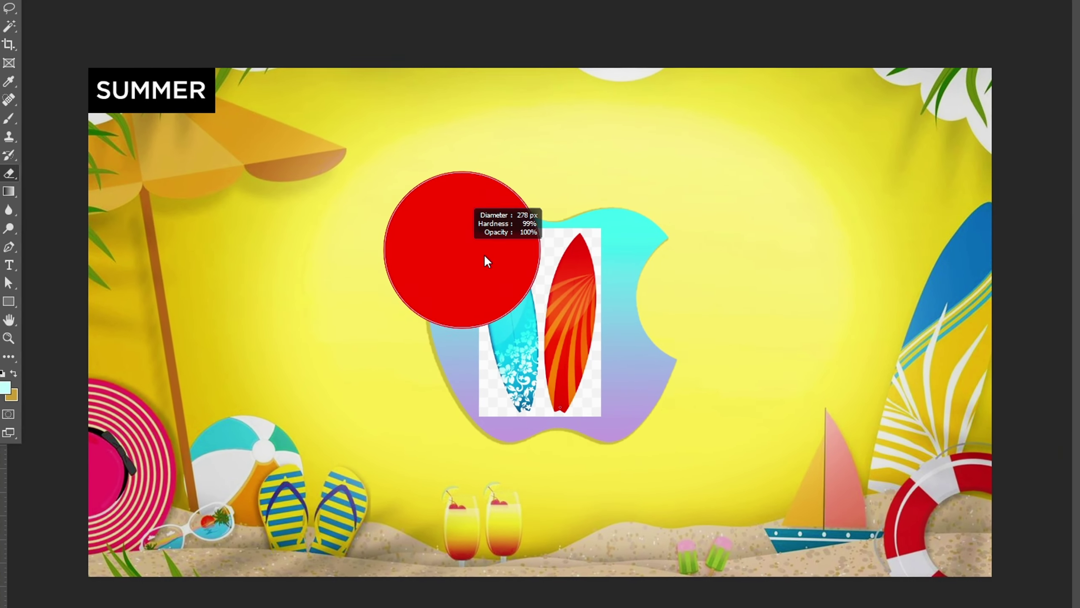
pyautogui.moveTo(458, 238)
pyautogui.mouseDown()
pyautogui.moveTo(448, 241)
pyautogui.moveTo(453, 414)
pyautogui.mouseUp()
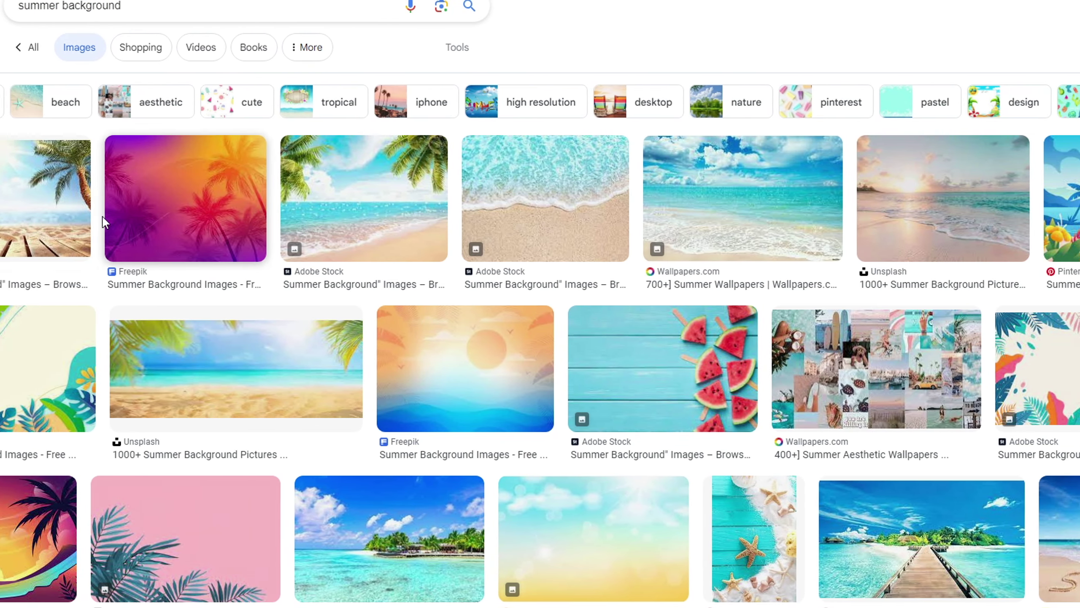
# - Recolor the surfboard stem blue with Hue/Saturation
pyautogui.click(128, 209)
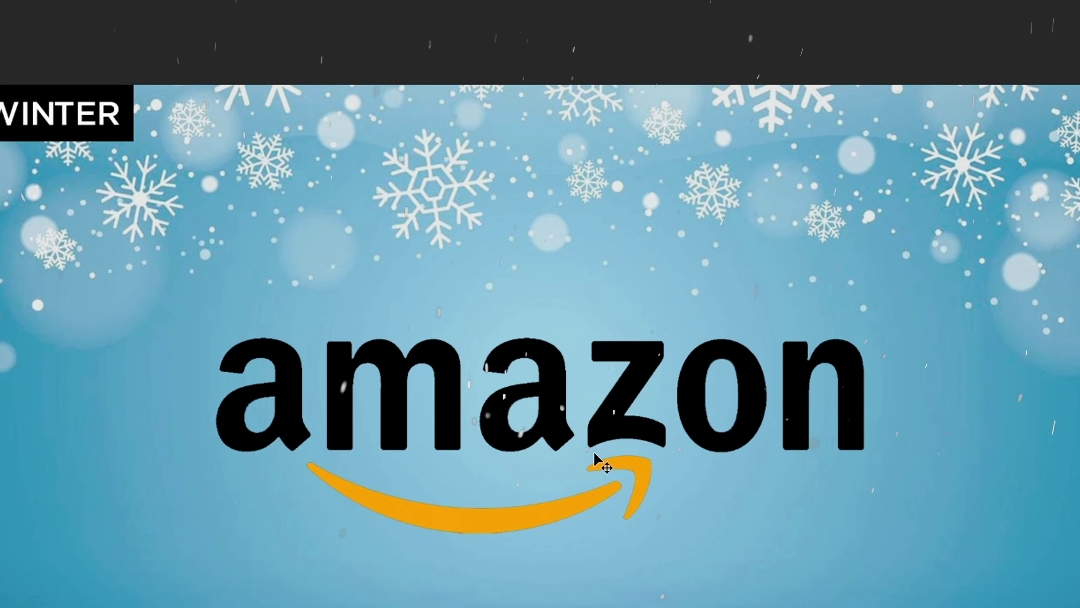
# - Erase the top of the o, scale a gift box into it, and add a red color overlay to the letters
pyautogui.press('e')
pyautogui.click(723, 365)
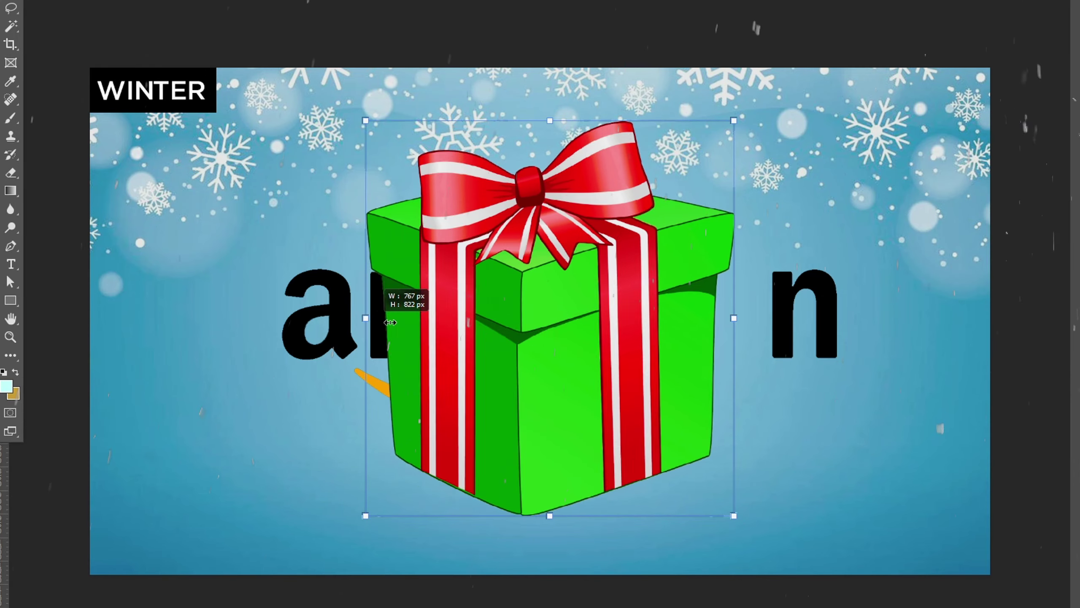
pyautogui.moveTo(362, 317); pyautogui.dragTo(612, 332)
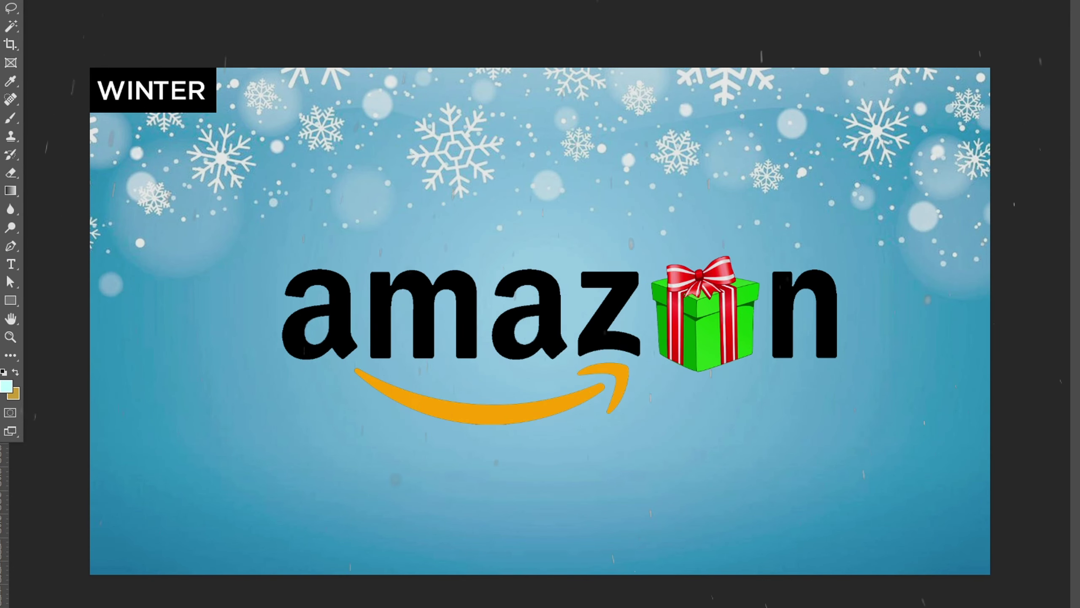
pyautogui.click(848, 346)
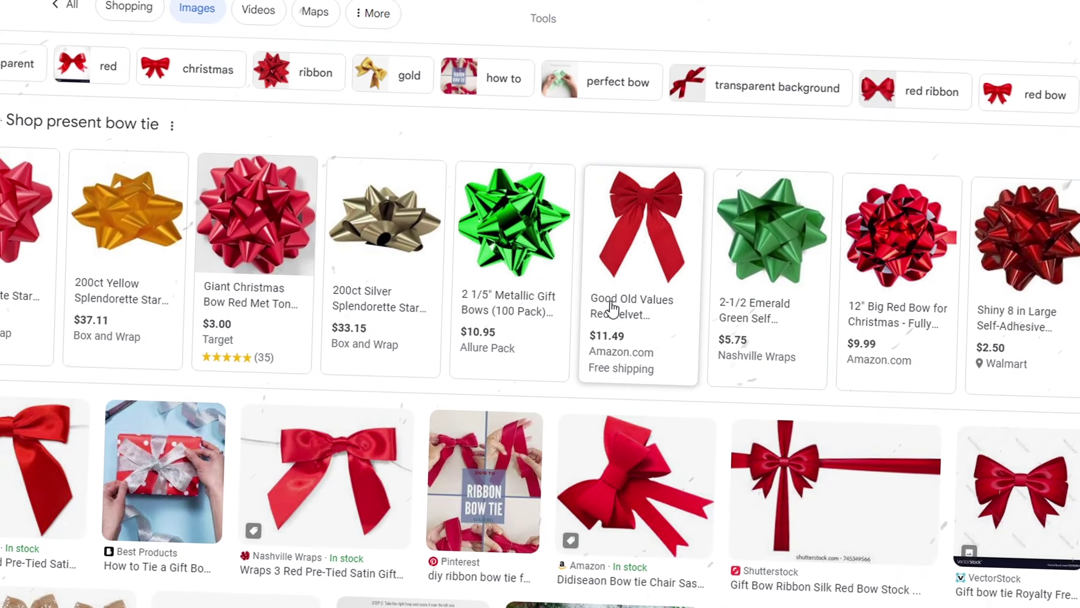
# - Find the red ribbon bow among the Google Images results and copy the image
pyautogui.scroll(-5, 487, 315)
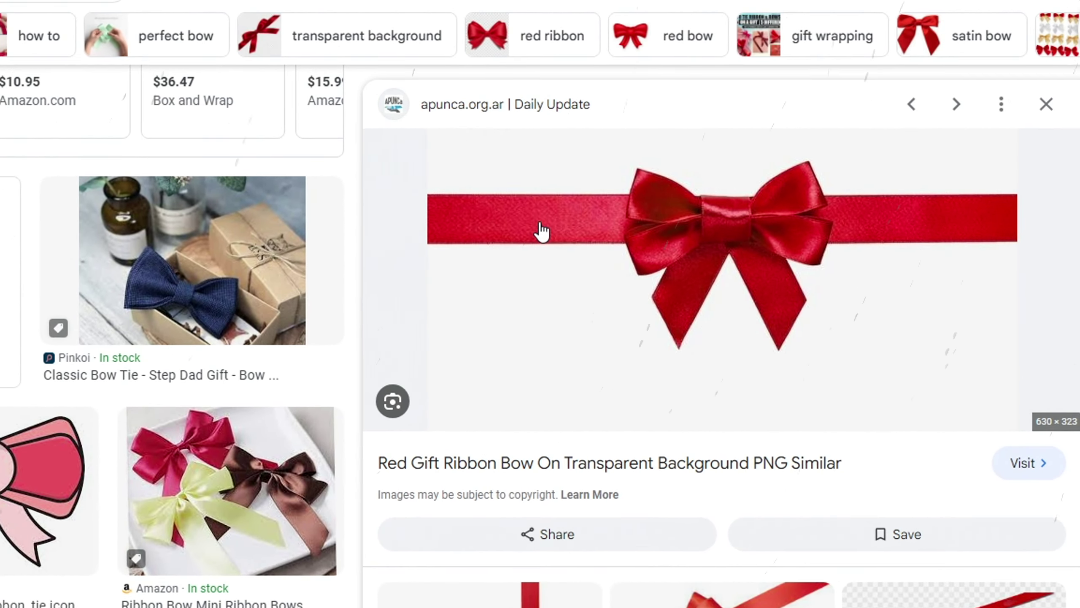
pyautogui.rightClick(567, 201)
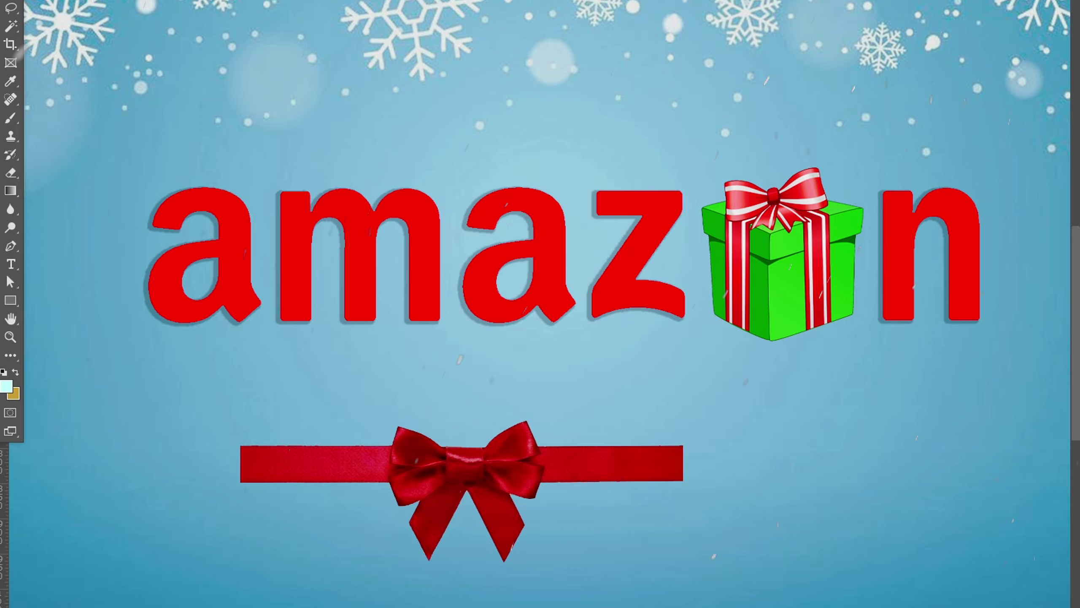
# - Move the ribbon bow under the letters and warp it into the arrow's curve from the a to the m
pyautogui.moveTo(459, 500); pyautogui.dragTo(434, 431)
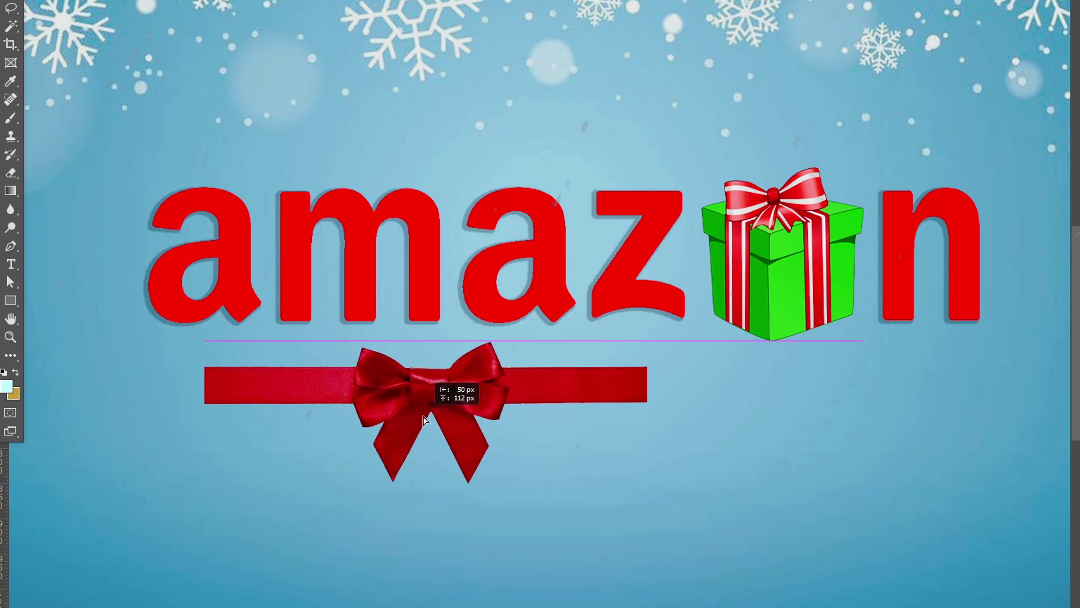
pyautogui.moveTo(237, 318); pyautogui.dragTo(258, 324)
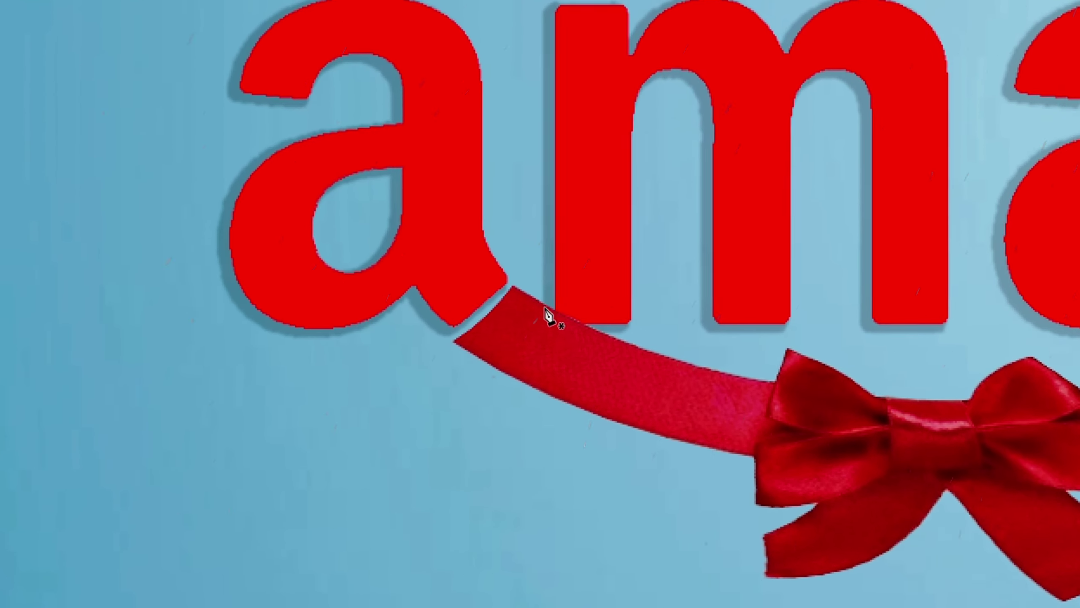
pyautogui.moveTo(529, 299); pyautogui.dragTo(550, 307)
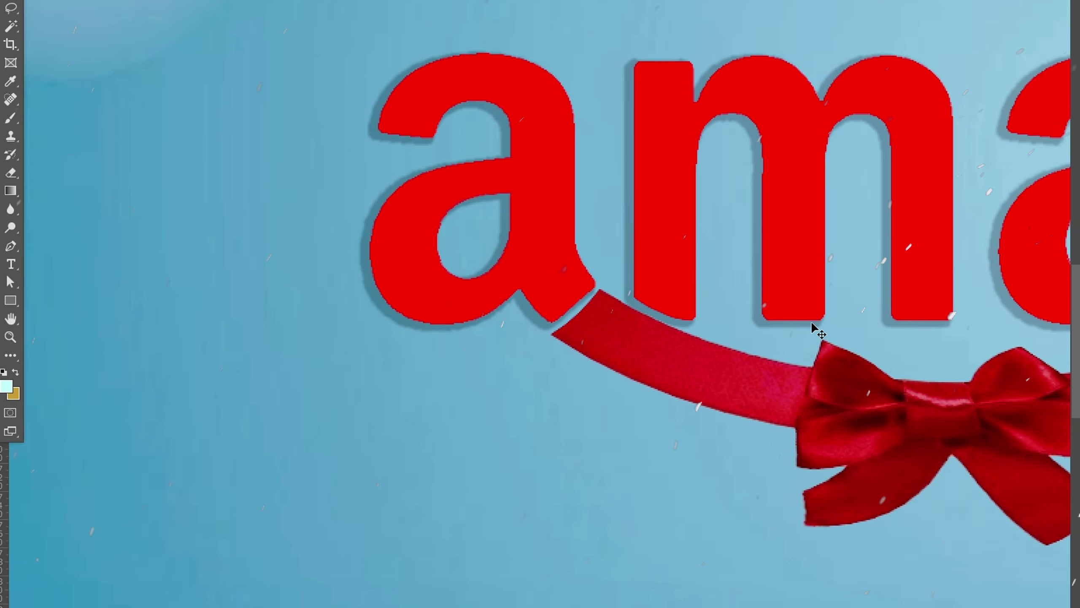
pyautogui.hotkey('ctrl', '0')
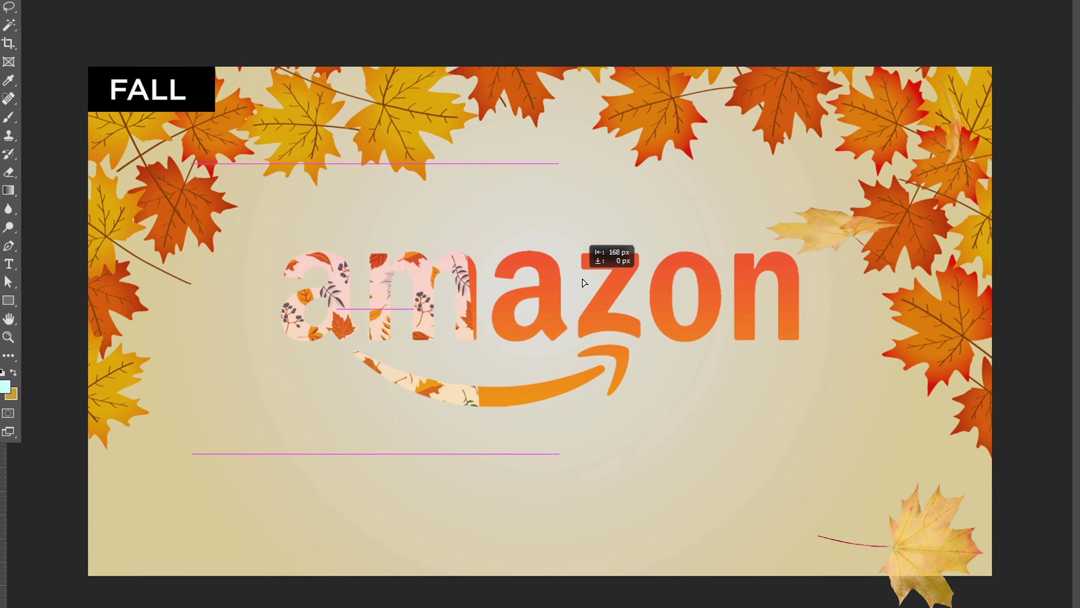
# - Position the leaf pattern over the logo and soften its edge over the m and arrow with a large brush
pyautogui.moveTo(583, 283); pyautogui.dragTo(593, 286)
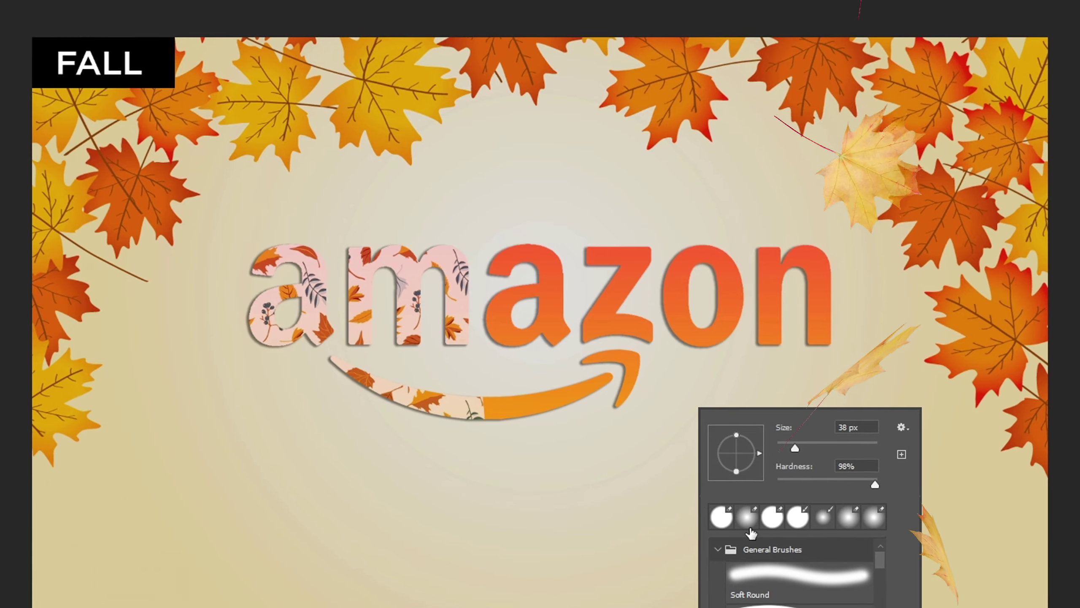
pyautogui.press('Escape')
pyautogui.press(']')
pyautogui.press(']')
pyautogui.press(']')
pyautogui.press(']')
pyautogui.press(']')
pyautogui.press(']')
pyautogui.press(']')
pyautogui.press(']')
pyautogui.moveTo(525, 213)
pyautogui.mouseDown()
pyautogui.moveTo(534, 328)
pyautogui.moveTo(577, 412)
pyautogui.moveTo(559, 299)
pyautogui.moveTo(575, 289)
pyautogui.moveTo(607, 464)
pyautogui.moveTo(577, 509)
pyautogui.moveTo(558, 441)
pyautogui.mouseUp()
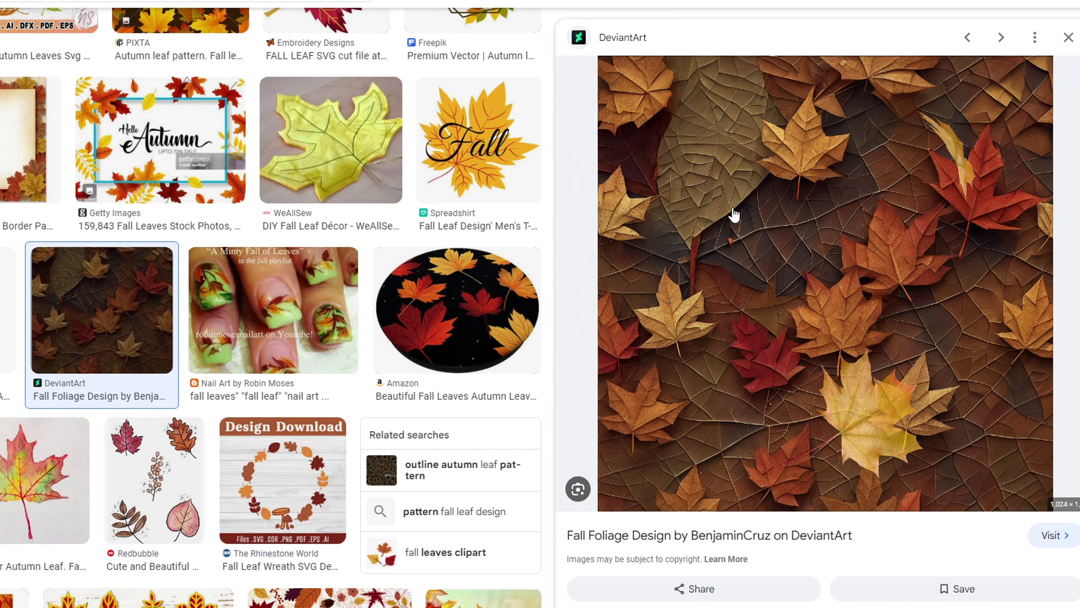
# - Copy the DeviantArt fall foliage leaf image and paste it into the Amazon design
pyautogui.rightClick(768, 251)
pyautogui.click(813, 431)
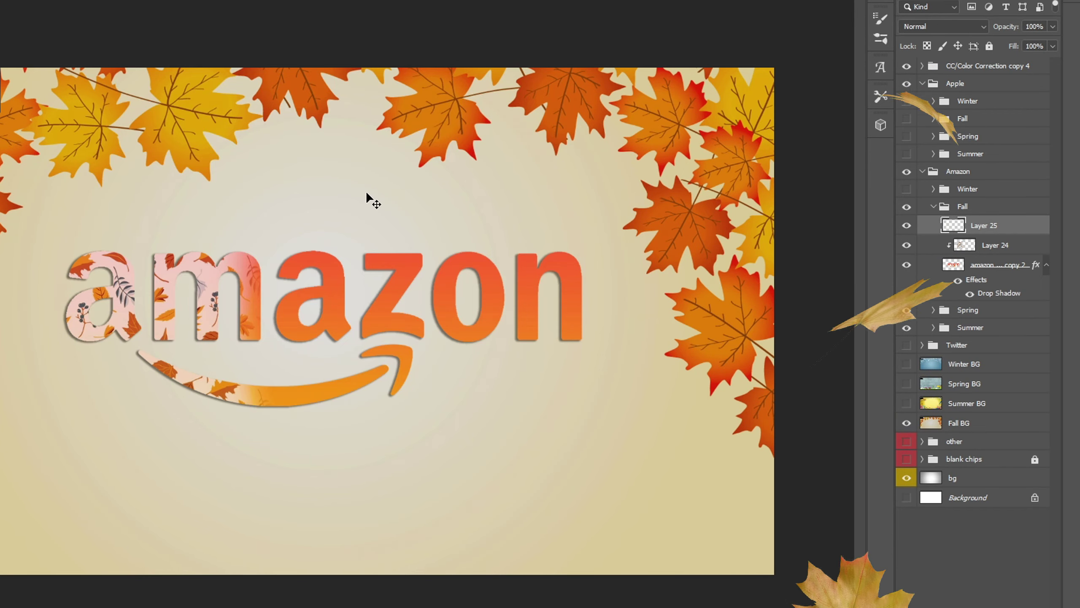
pyautogui.hotkey('ctrl', 'v')
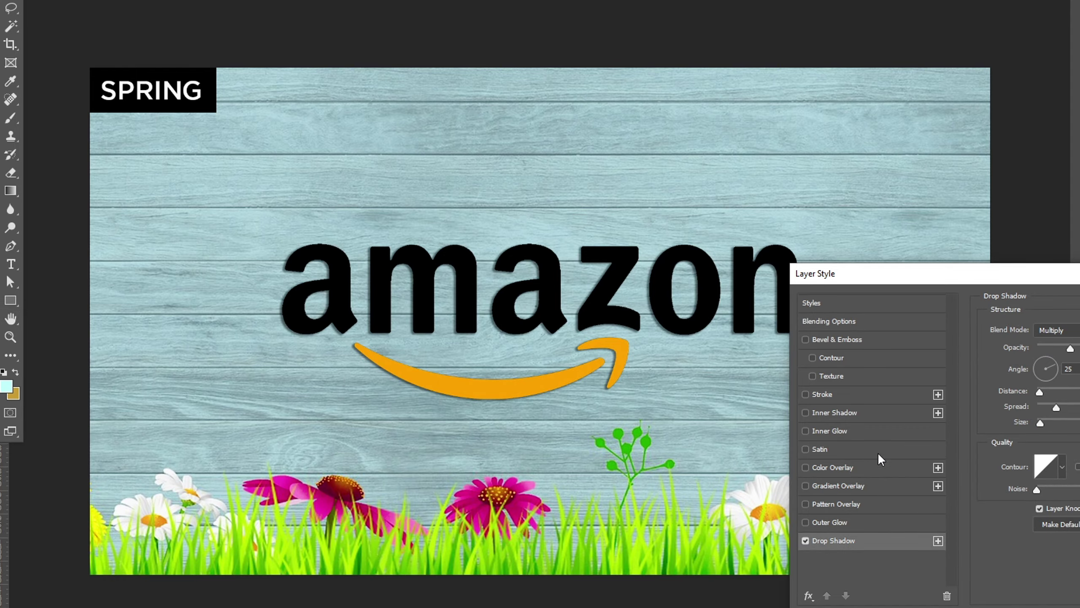
# - Try a gradient overlay on the amazon text, reposition the clipped flower photo, and add an outline
pyautogui.click(849, 479)
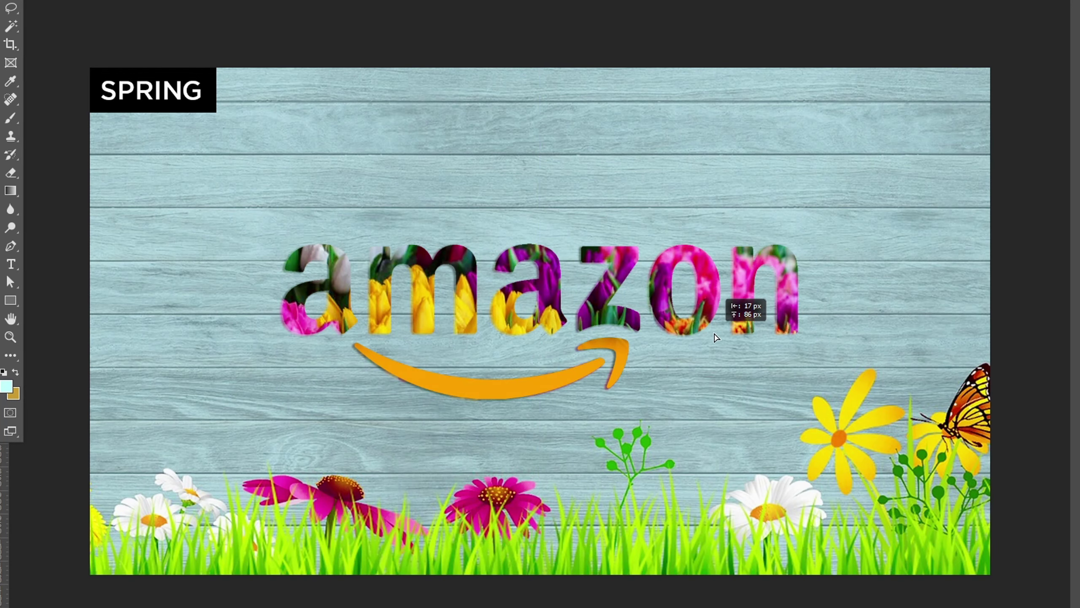
pyautogui.moveTo(716, 338); pyautogui.dragTo(719, 335)
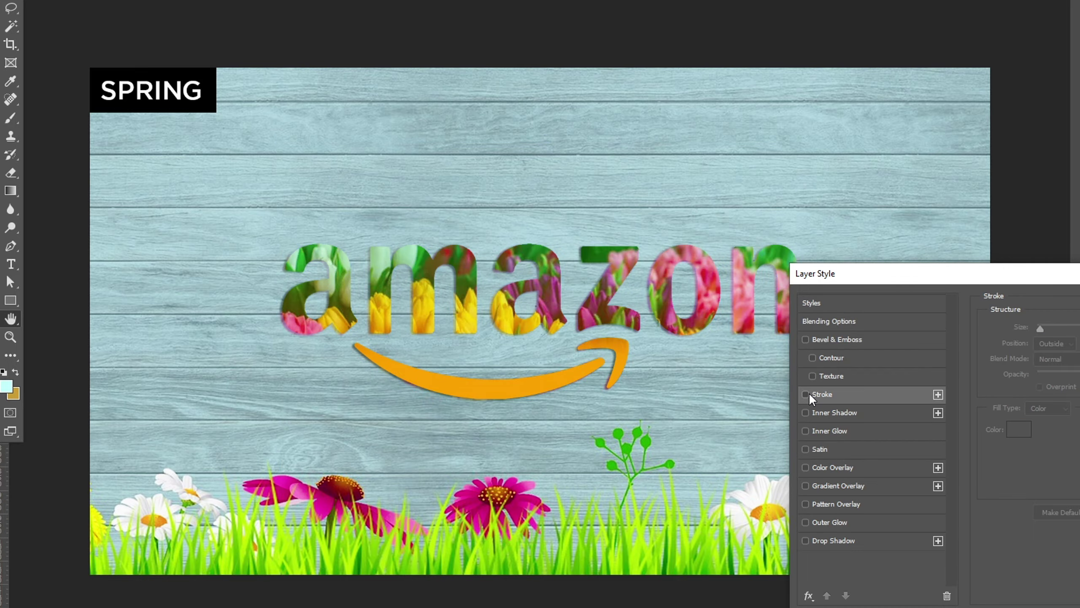
pyautogui.click(810, 393)
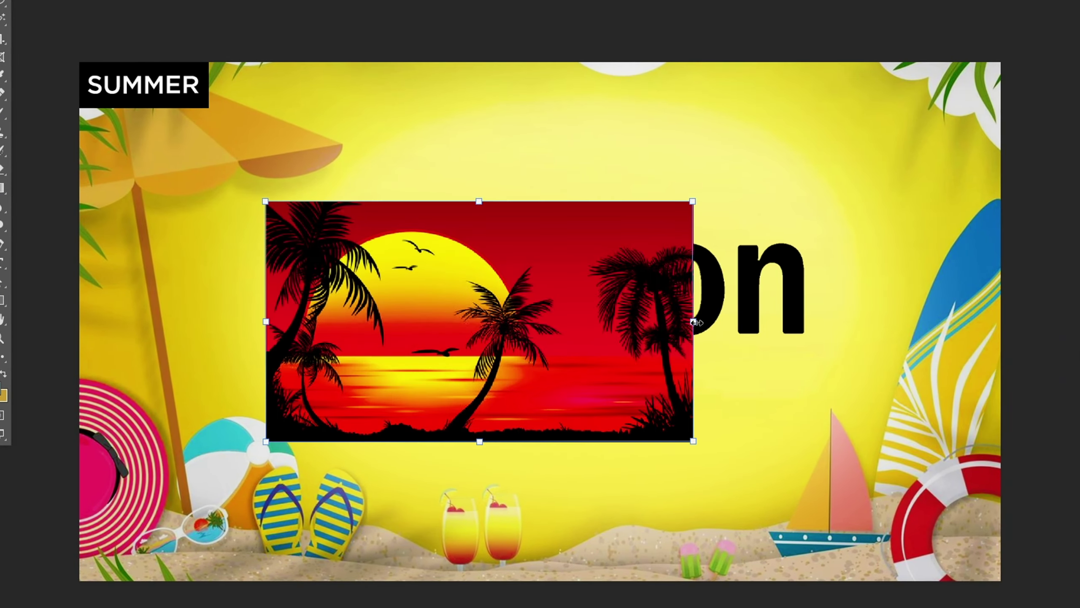
# - Enlarge the sunset image over the logo and shift its hue to an orange sky with a green sun
pyautogui.moveTo(693, 322); pyautogui.dragTo(849, 313)
pyautogui.moveTo(644, 328); pyautogui.dragTo(644, 307)
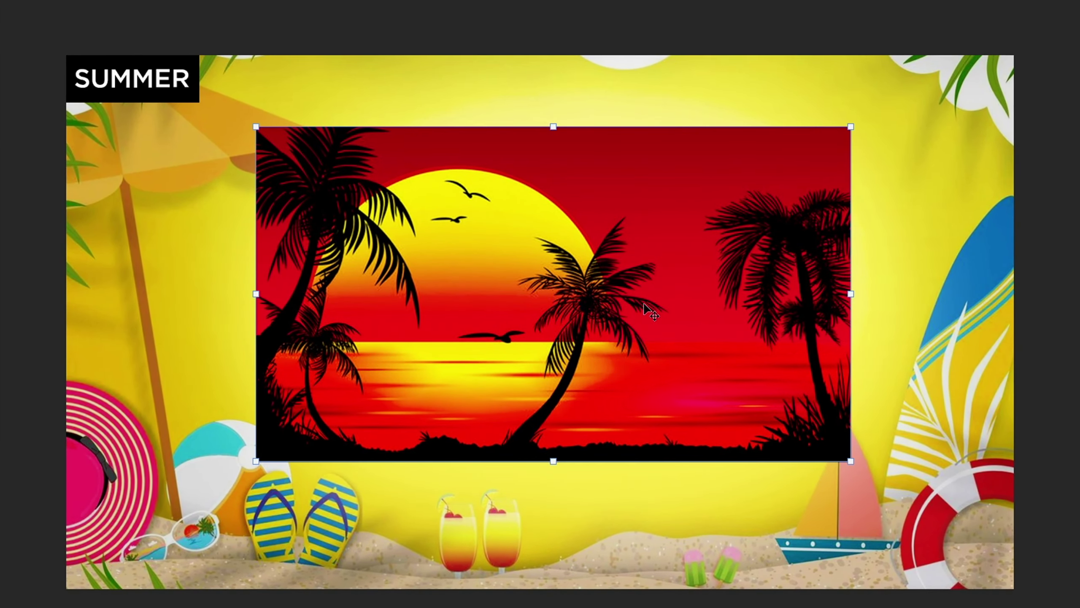
pyautogui.press('Return')
pyautogui.hotkey('ctrl', 'u')
pyautogui.moveTo(1076, 123); pyautogui.dragTo(1078, 124)
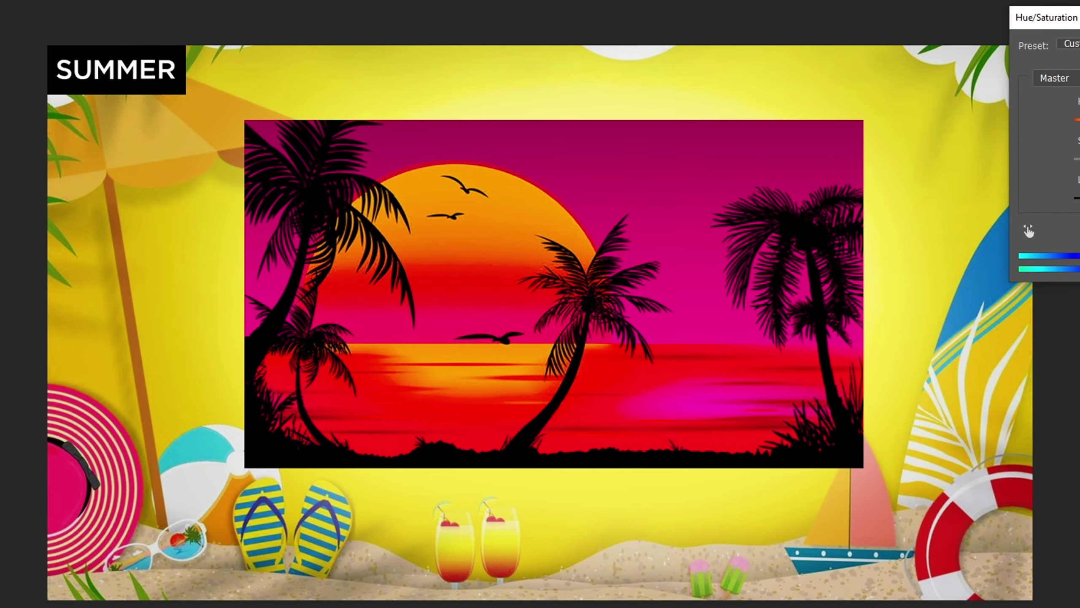
pyautogui.press('Return')
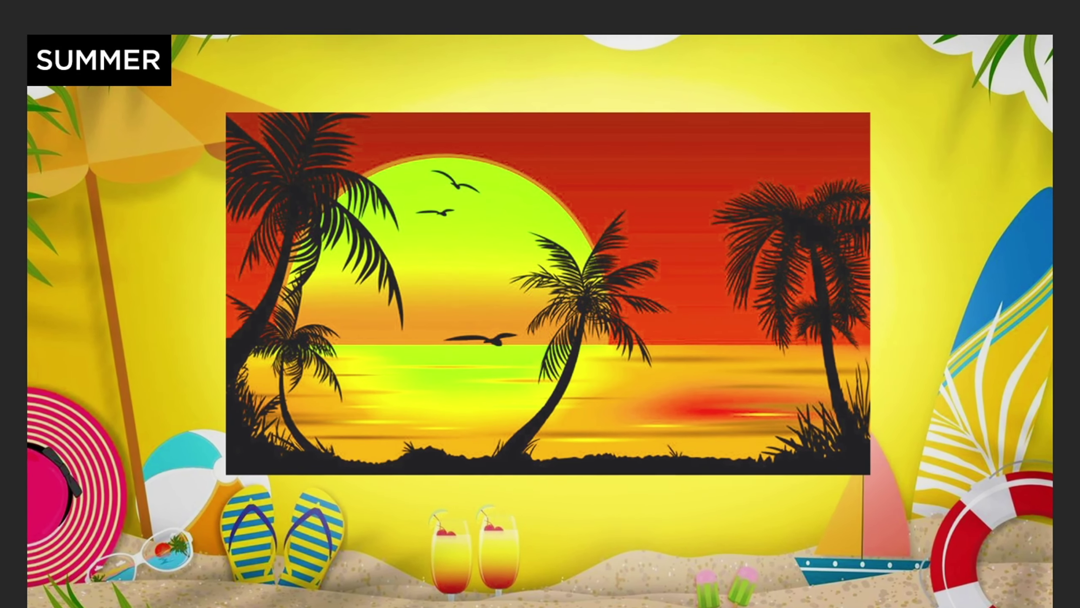
# - Clip the recoloured sunset into the amazon letters and confirm its placement
pyautogui.hotkey('ctrl', 'alt', 'g')
pyautogui.hotkey('ctrl', 't')
pyautogui.press('Return')
pyautogui.press('e')
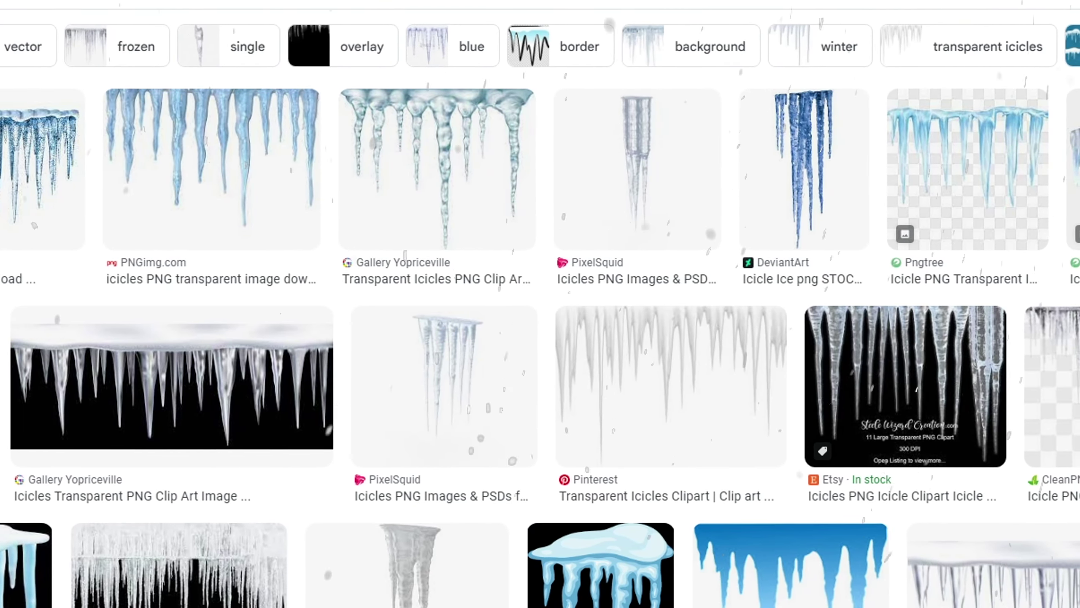
# - Copy the icicles image from its Google Images preview
pyautogui.click(44, 169)
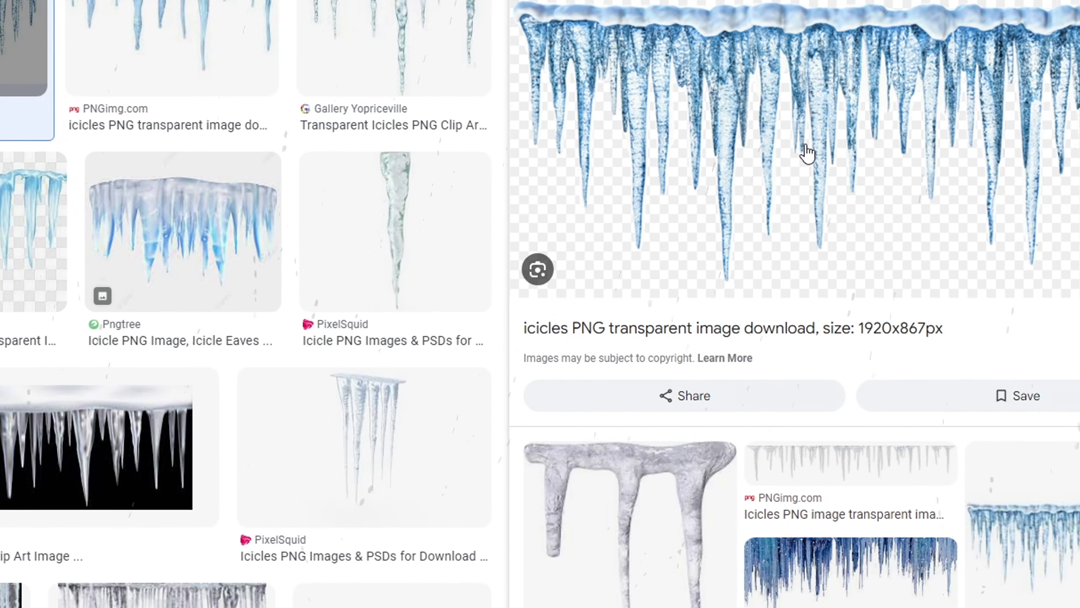
pyautogui.rightClick(800, 149)
pyautogui.click(820, 374)
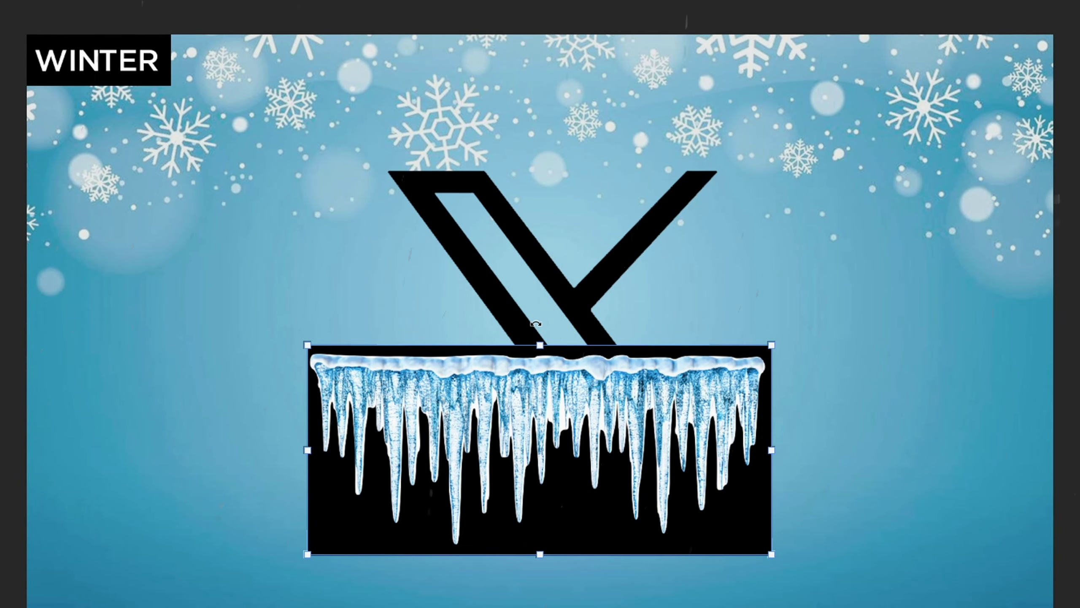
# - Rotate the icicles about 53° and move them along the X's diagonal stroke
pyautogui.moveTo(535, 324); pyautogui.dragTo(726, 288)
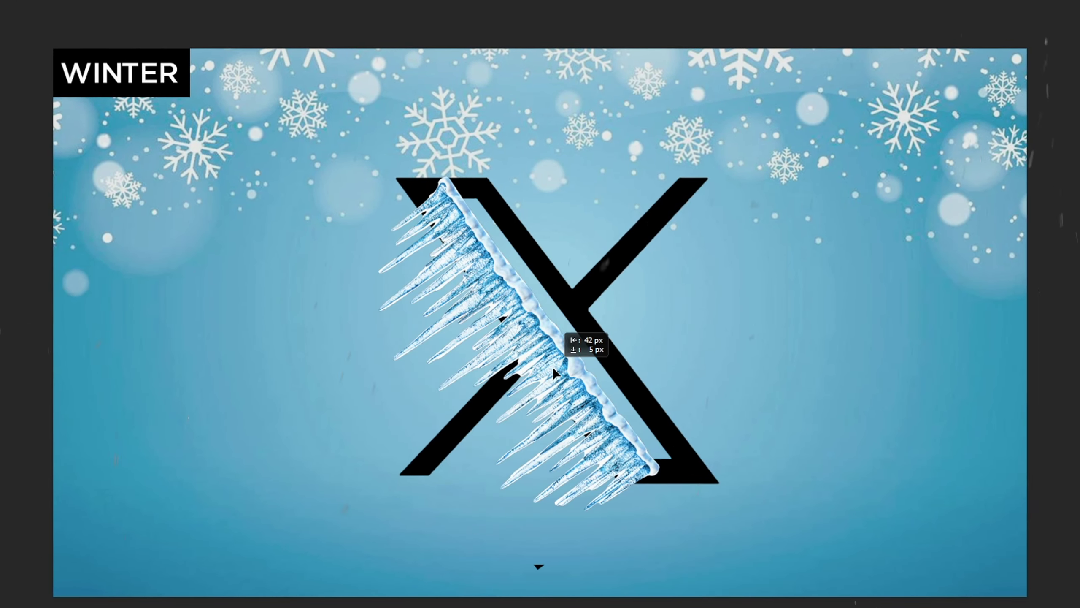
pyautogui.moveTo(552, 366); pyautogui.dragTo(572, 361)
pyautogui.press('e')
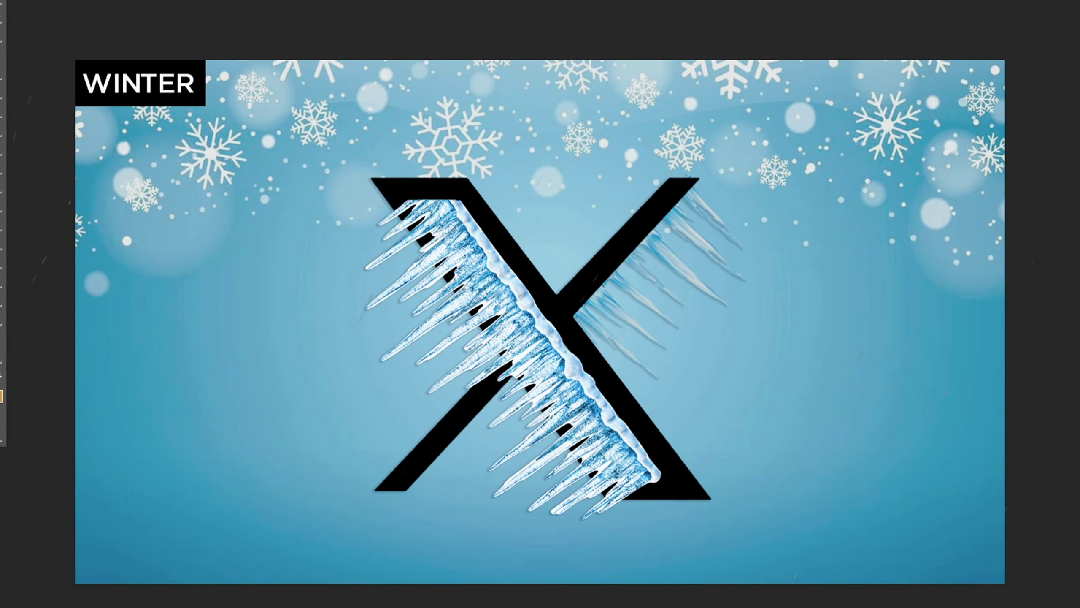
# - Replace the X's red colour overlay with a light blue gradient, and swap its drop shadow for an outer glow
pyautogui.click(813, 472)
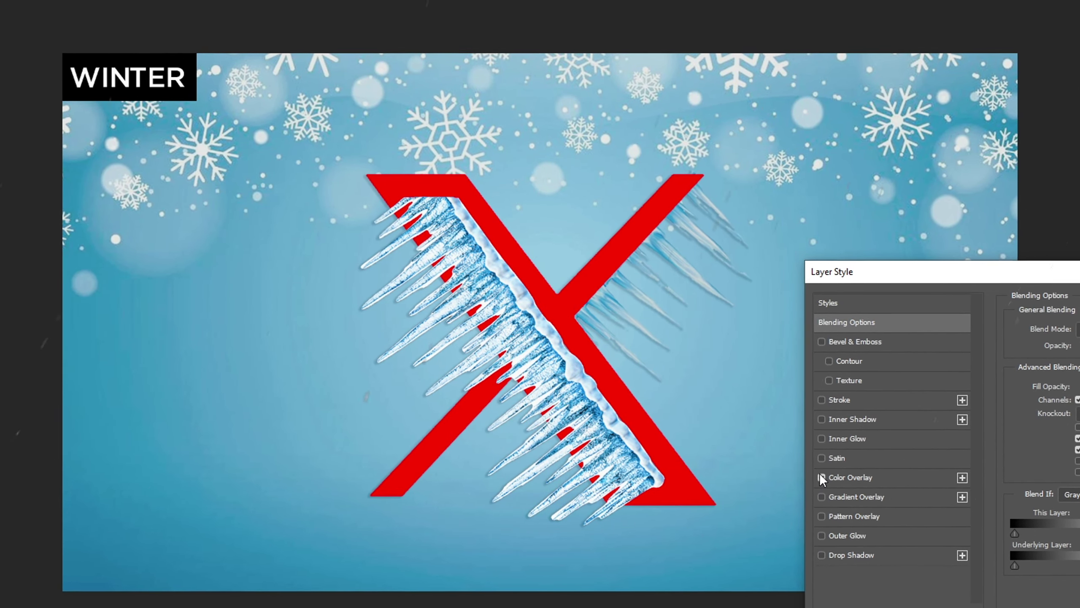
pyautogui.click(821, 477)
pyautogui.click(821, 496)
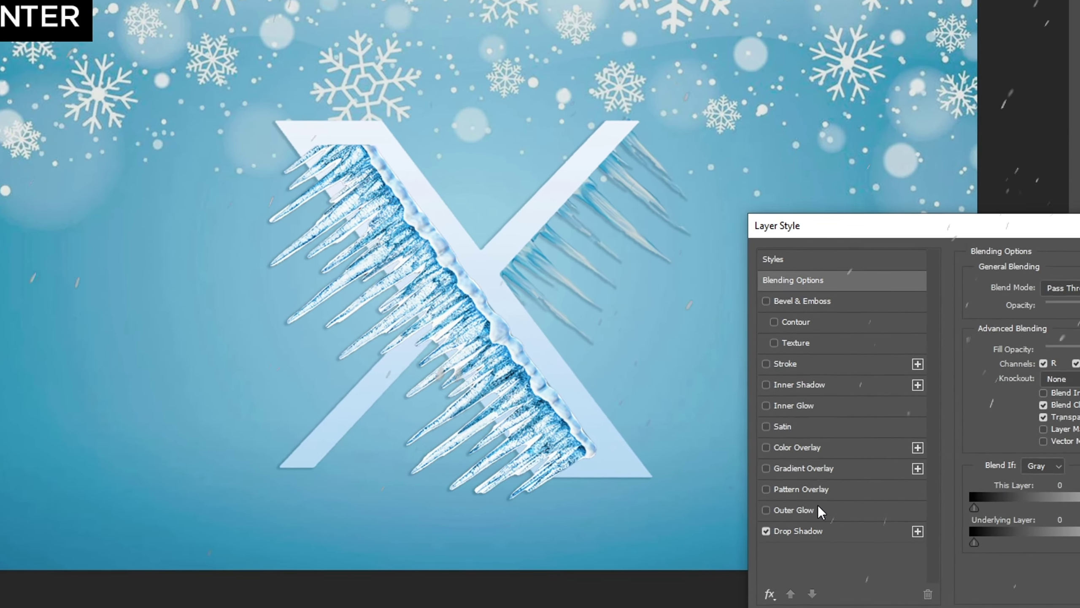
pyautogui.click(766, 531)
pyautogui.click(765, 510)
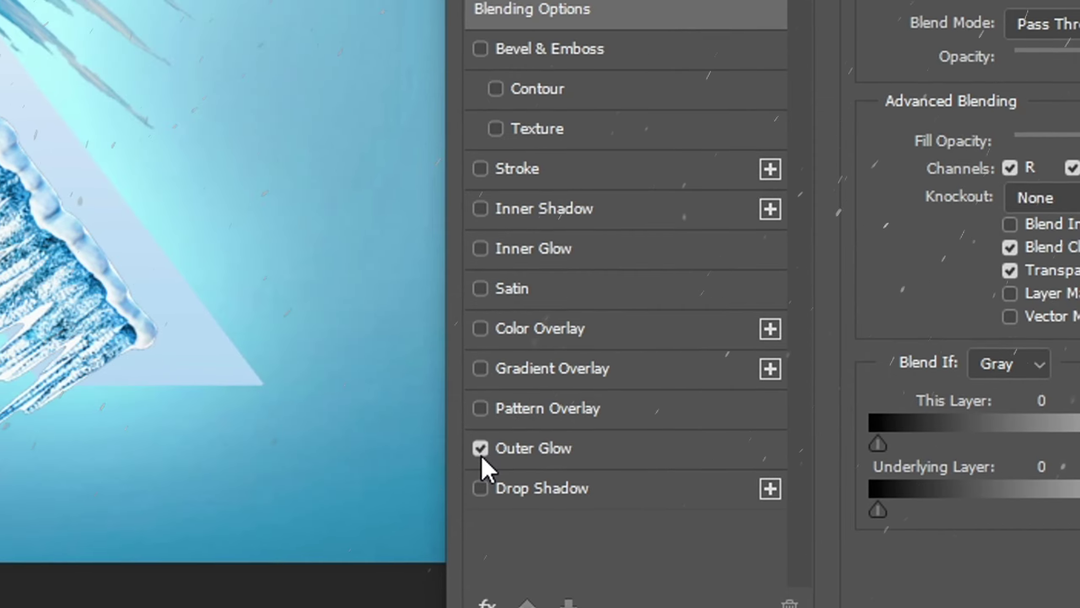
pyautogui.click(524, 449)
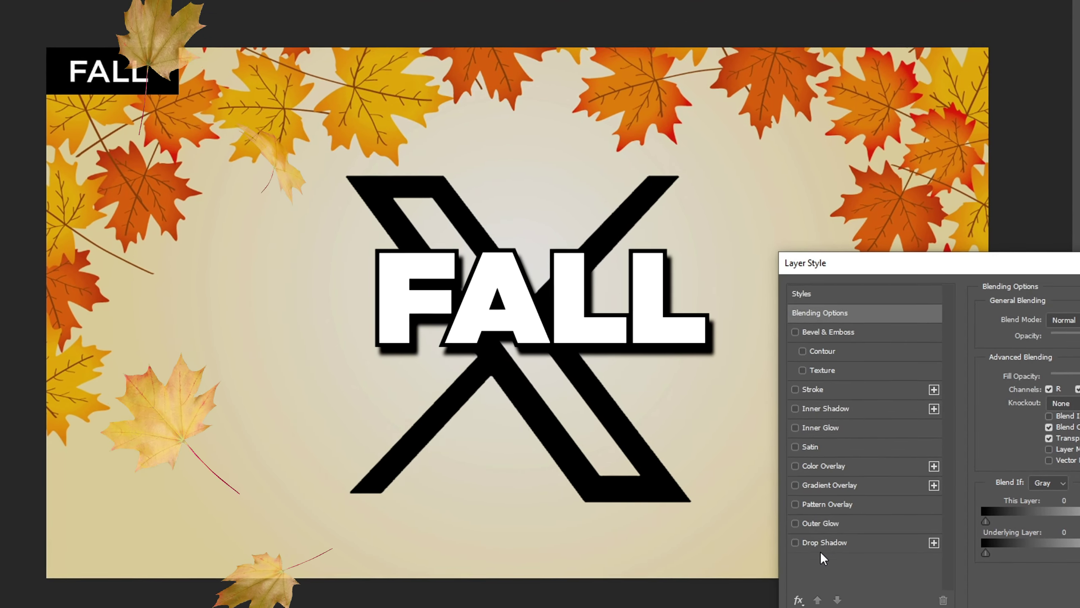
# - Try a gradient overlay on the leaf-filled fall X, then give it a drop shadow
pyautogui.click(821, 544)
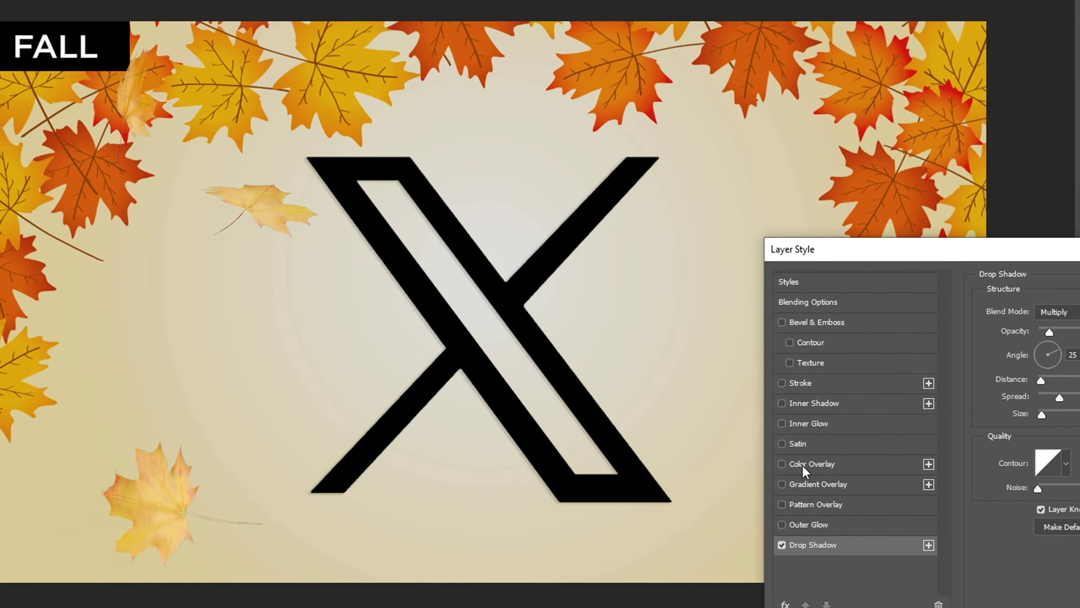
pyautogui.click(803, 485)
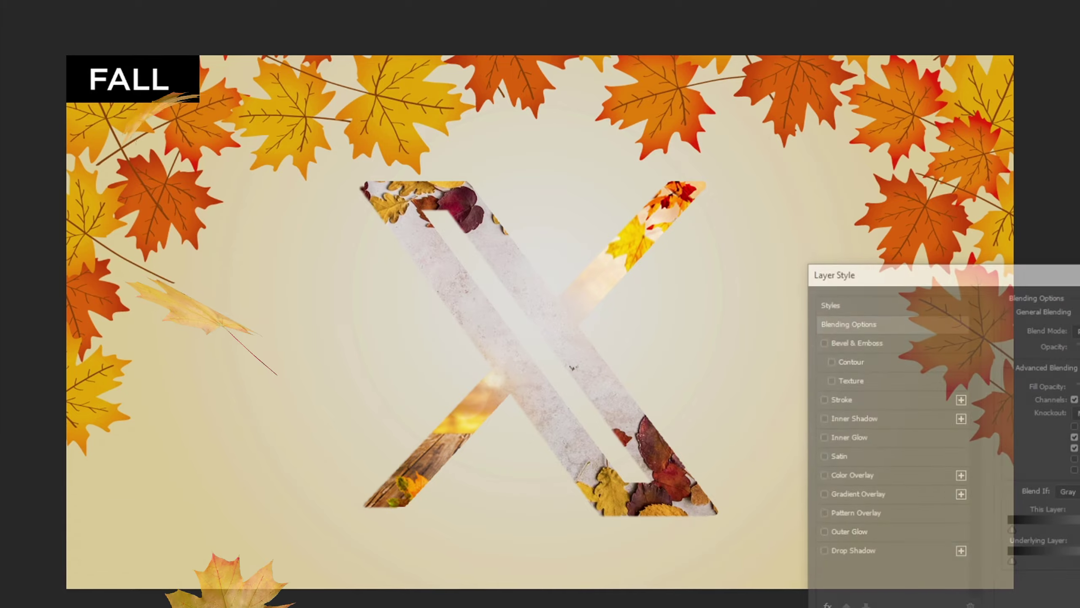
pyautogui.click(844, 559)
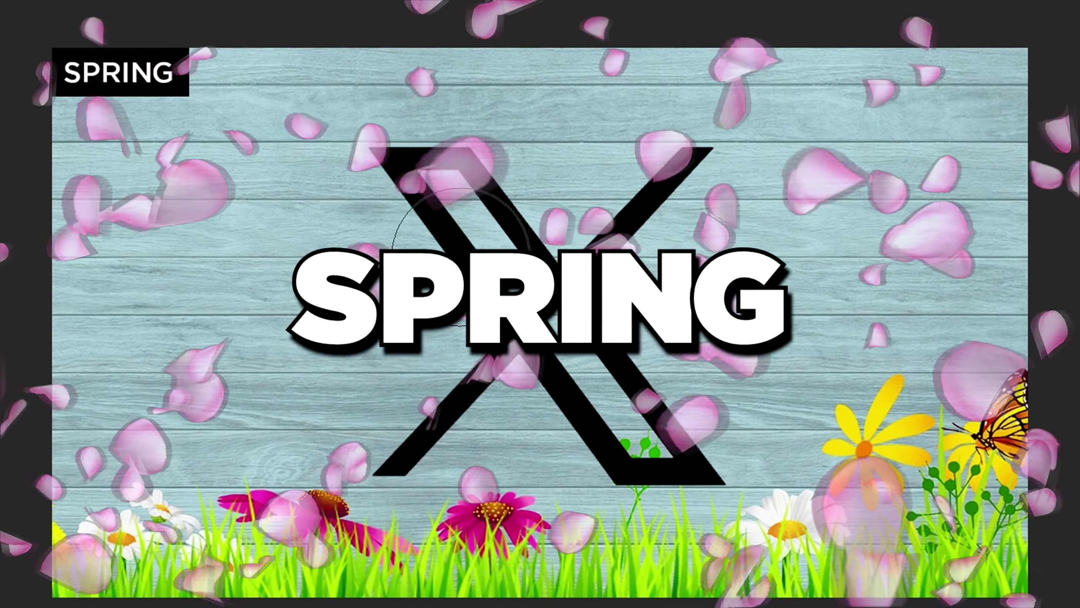
# - Copy the spring flowers image, erase the two right-hand flowers, and place the pink one beside the X
pyautogui.press('Escape')
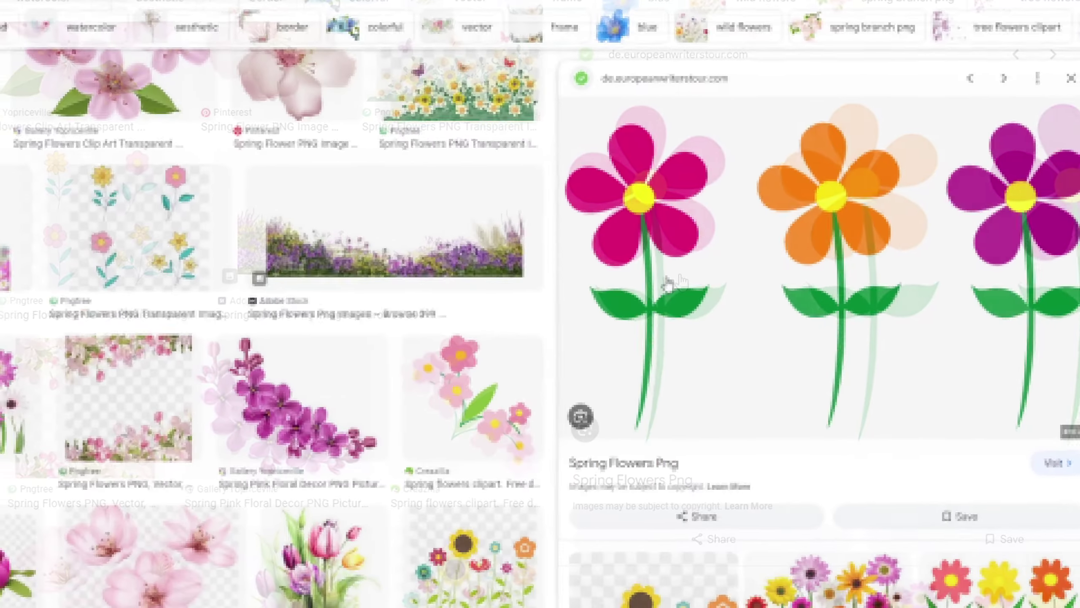
pyautogui.rightClick(704, 282)
pyautogui.click(765, 454)
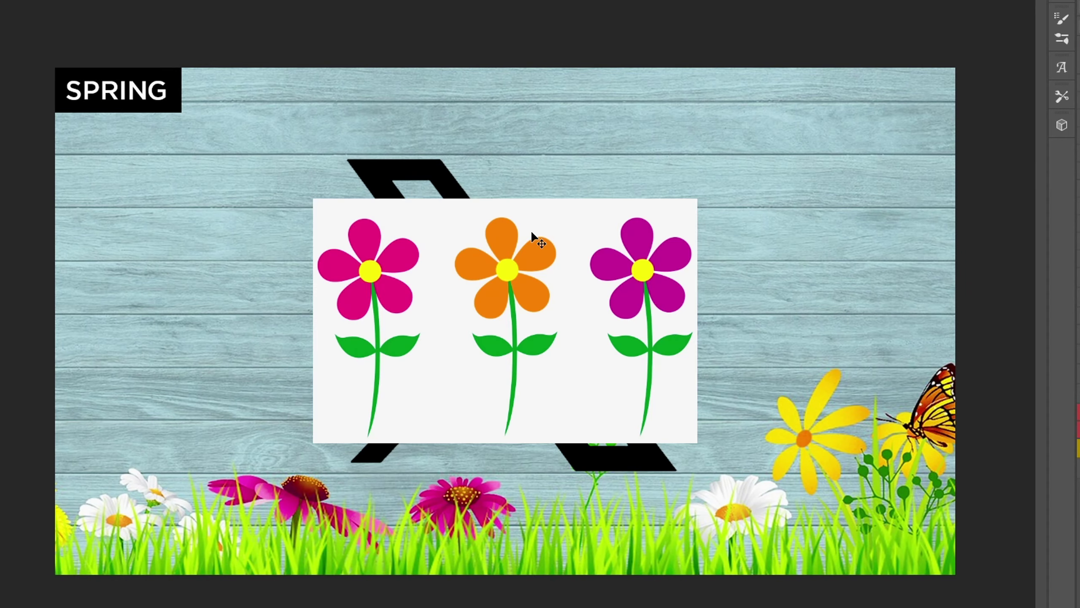
pyautogui.press(']')
pyautogui.press(']')
pyautogui.press(']')
pyautogui.press(']')
pyautogui.moveTo(550, 483); pyautogui.dragTo(609, 275)
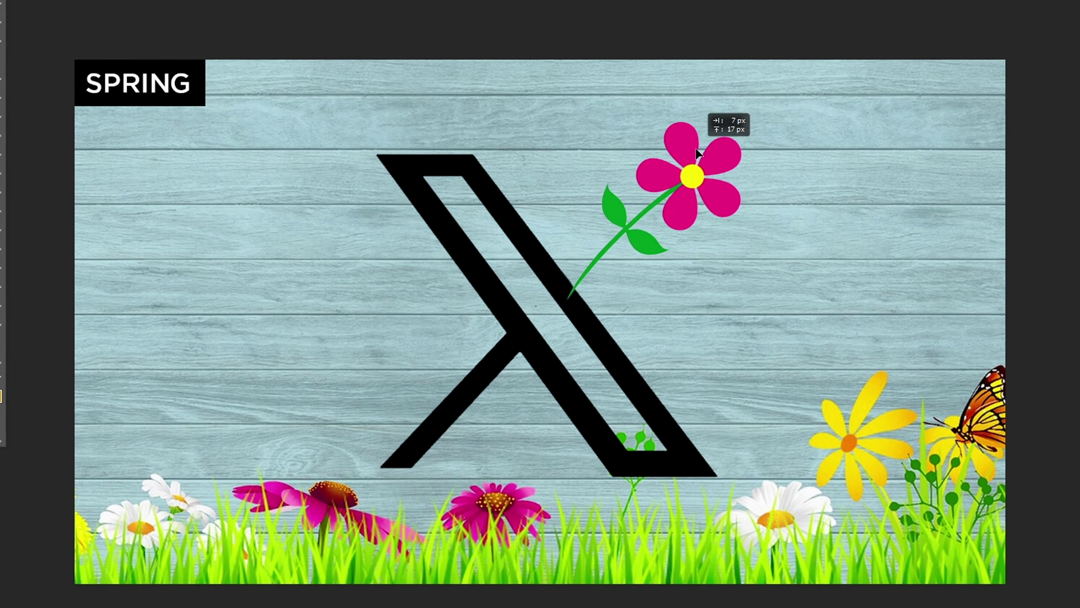
pyautogui.moveTo(697, 144); pyautogui.dragTo(708, 137)
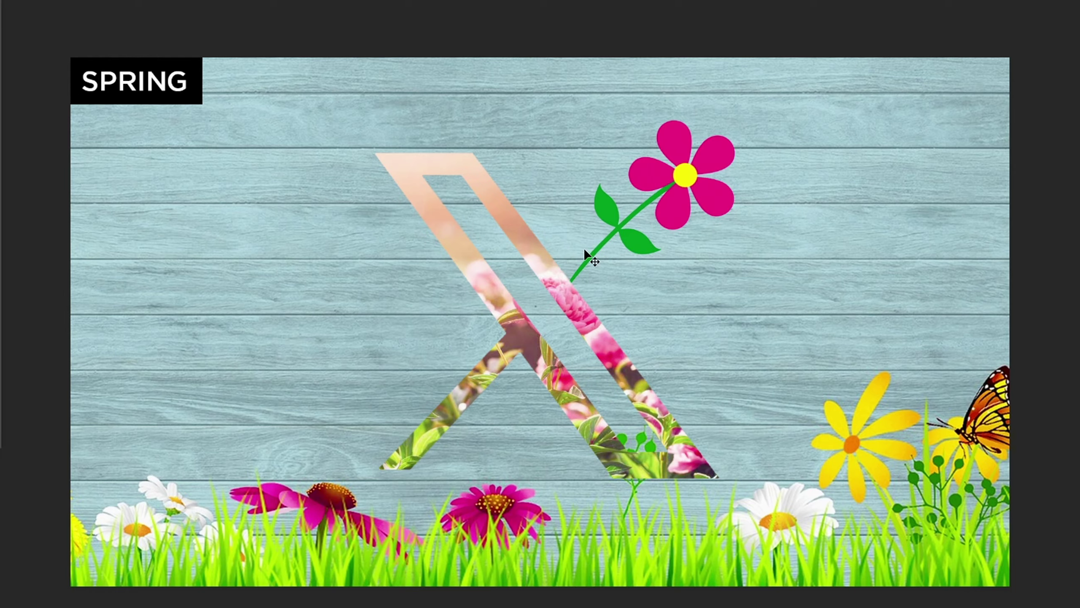
# - Paste the peony photo, set the X's colour overlay to magenta, and add a drop shadow
pyautogui.hotkey('ctrl', 'v')
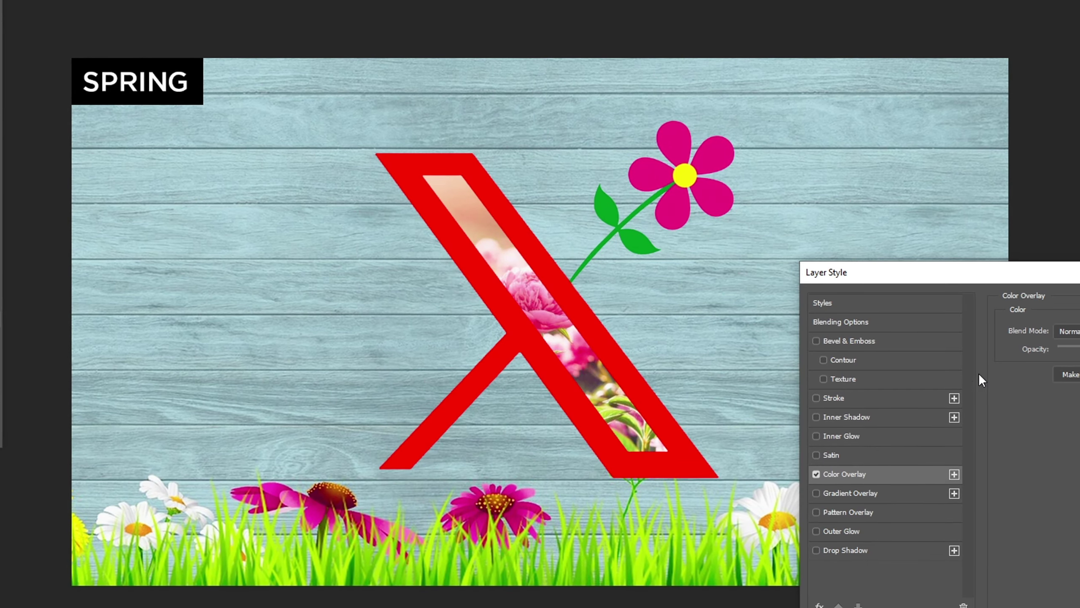
pyautogui.click(656, 169)
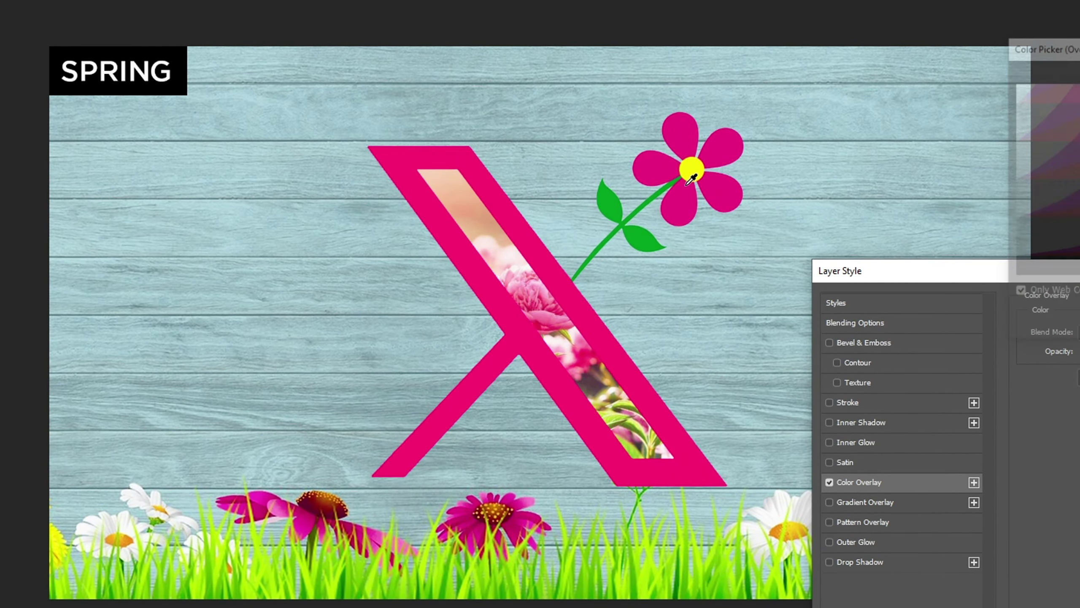
pyautogui.click(850, 564)
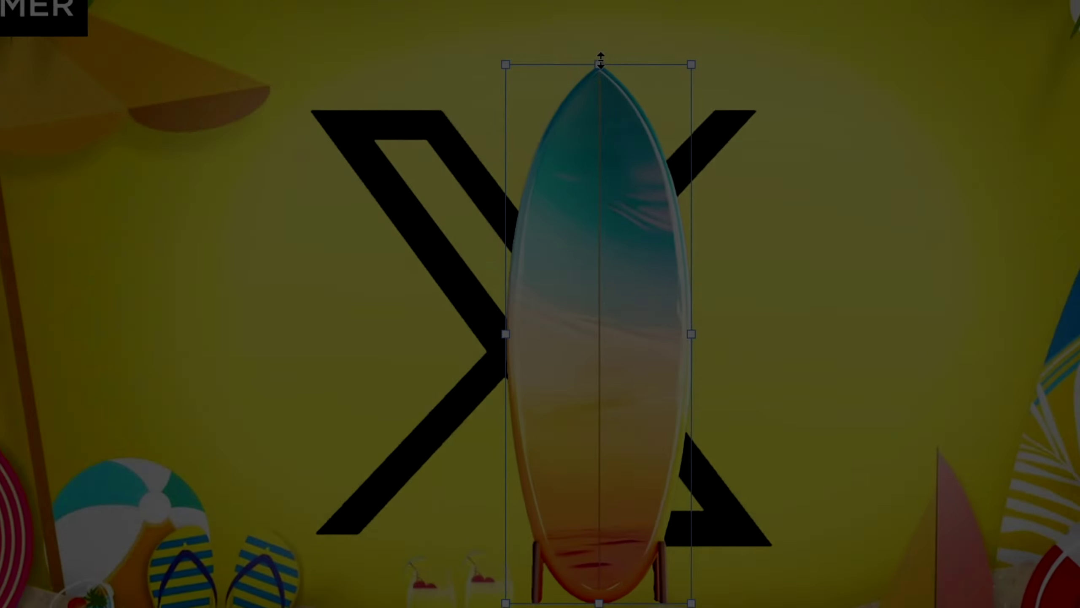
# - Tilt the surfboard over the X, delete the X's diagonal stroke beneath it, and outline the surfboard in black
pyautogui.moveTo(579, 109); pyautogui.dragTo(463, 123)
pyautogui.moveTo(547, 196); pyautogui.dragTo(470, 233)
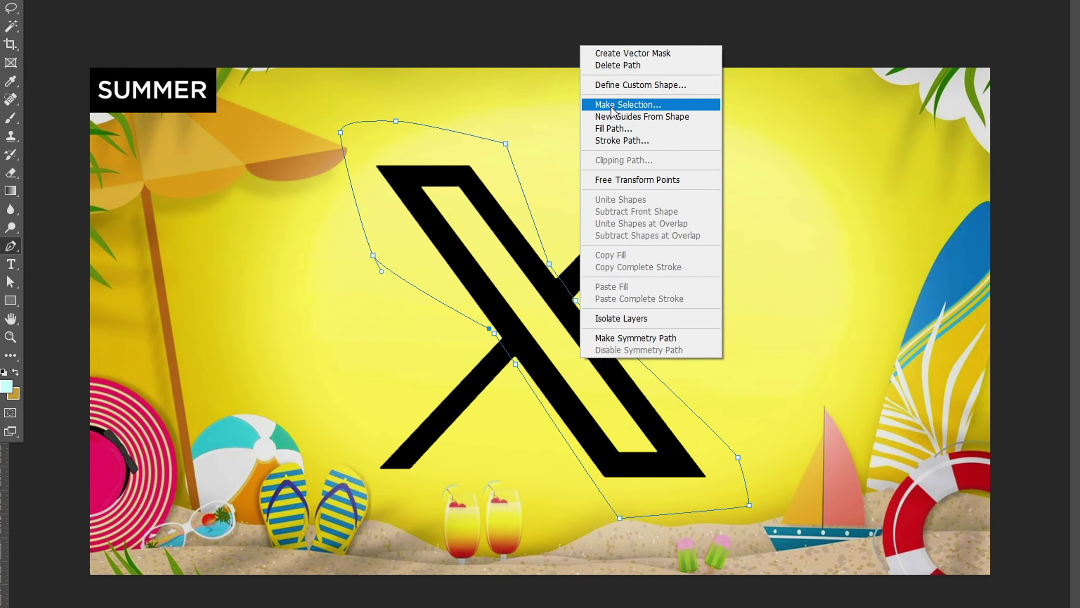
pyautogui.click(628, 104)
pyautogui.press('Return')
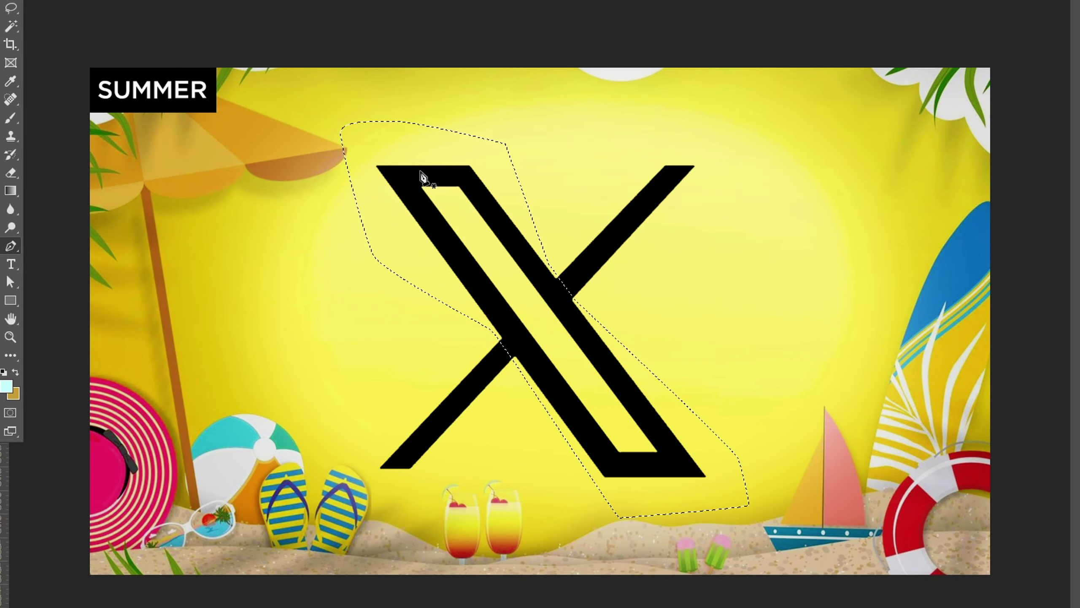
pyautogui.hotkey('alt', 's')
pyautogui.press('Delete')
pyautogui.hotkey('ctrl', 'd')
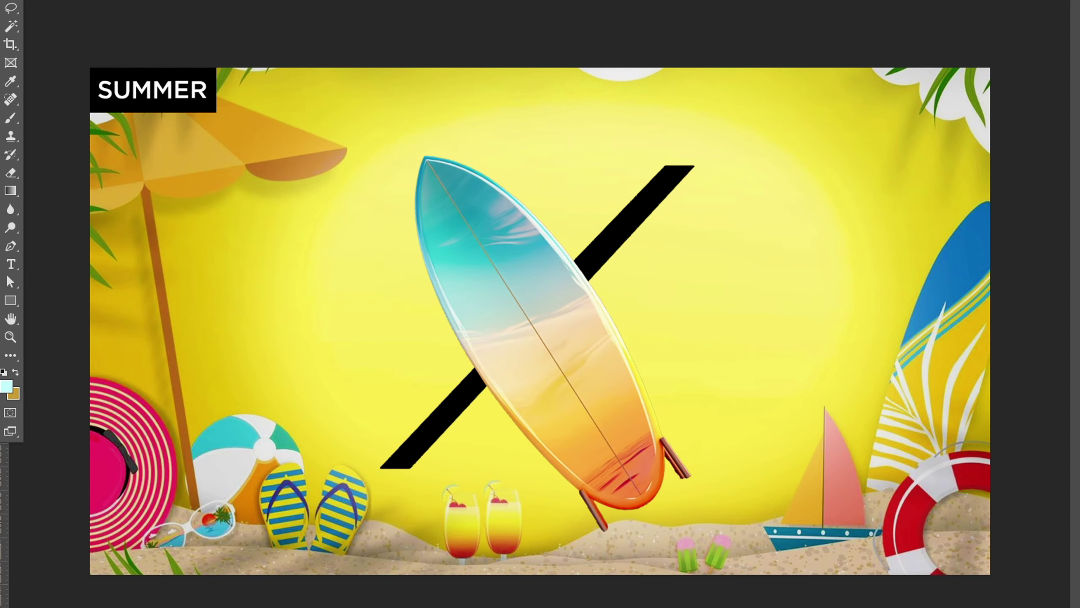
pyautogui.click(810, 394)
pyautogui.click(825, 397)
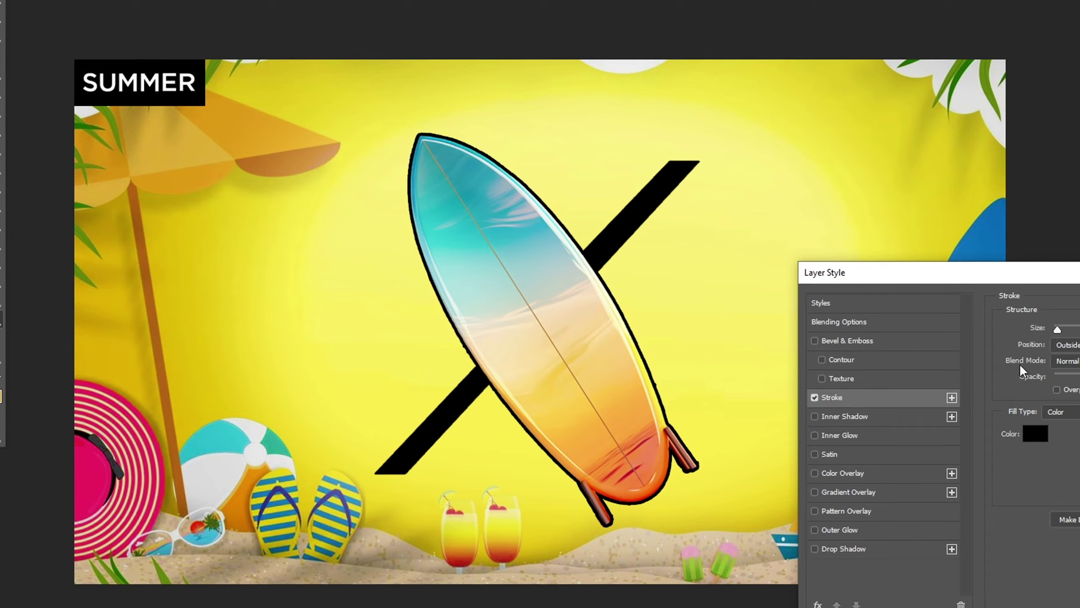